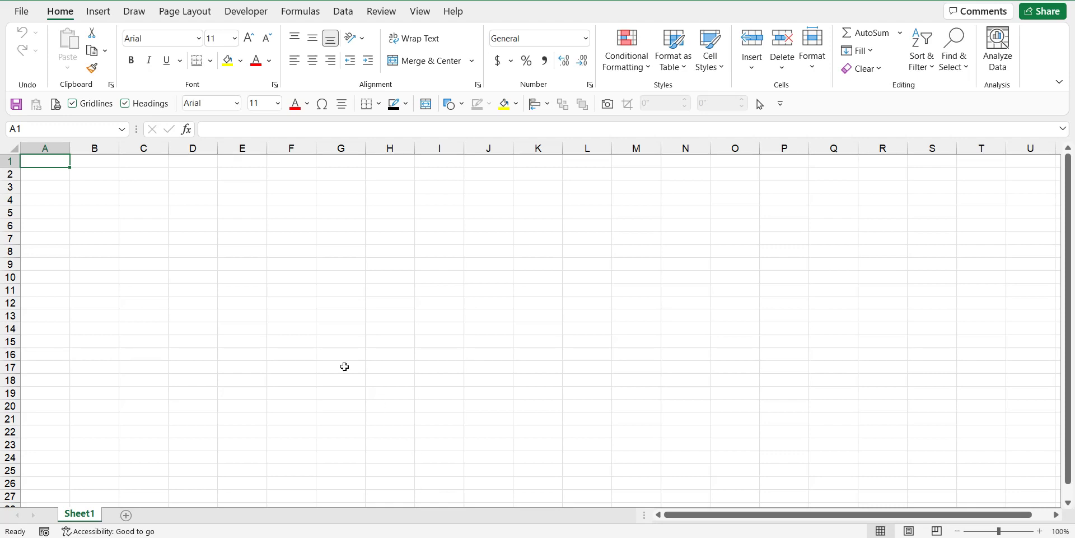
Step: With A1 selected, start recording a macro named hello_world stored in This Workbook
{"action": "left_click", "coordinate": [43, 223]}
{"action": "left_click", "coordinate": [48, 160]}
{"action": "left_click", "coordinate": [244, 13]}
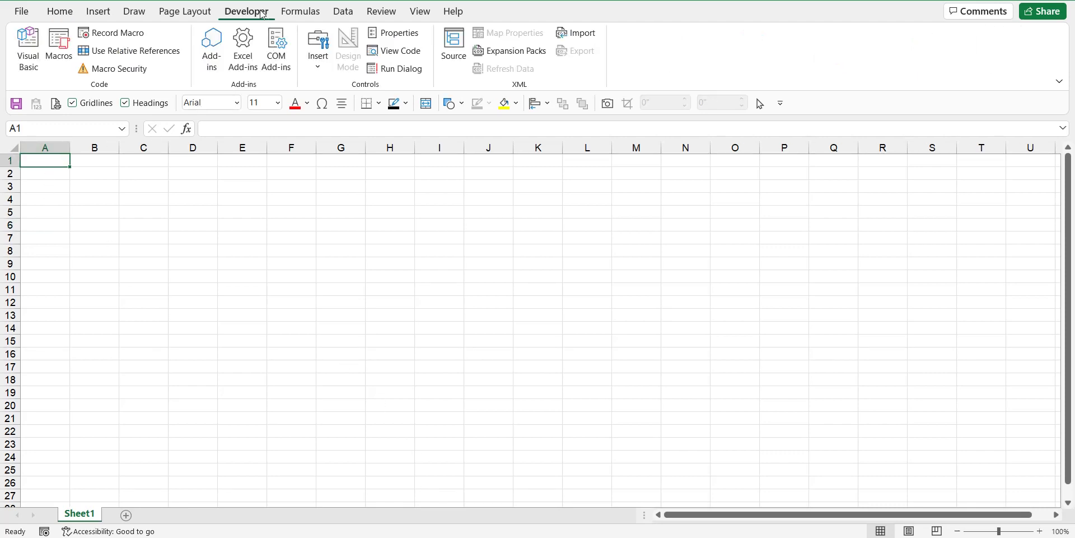
{"action": "left_click", "coordinate": [115, 33]}
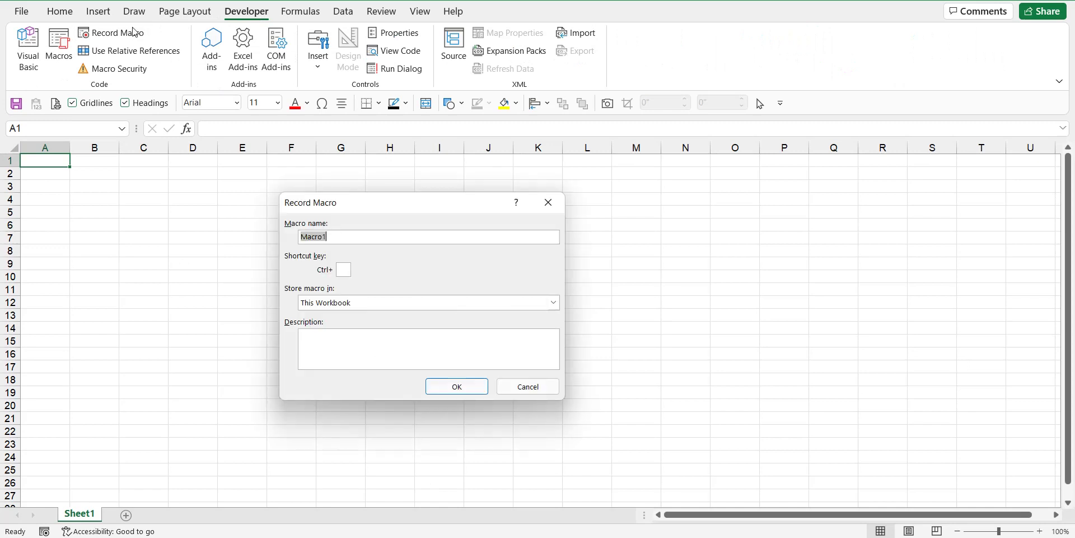
{"action": "type", "text": "hello_world"}
{"action": "left_click", "coordinate": [433, 386]}
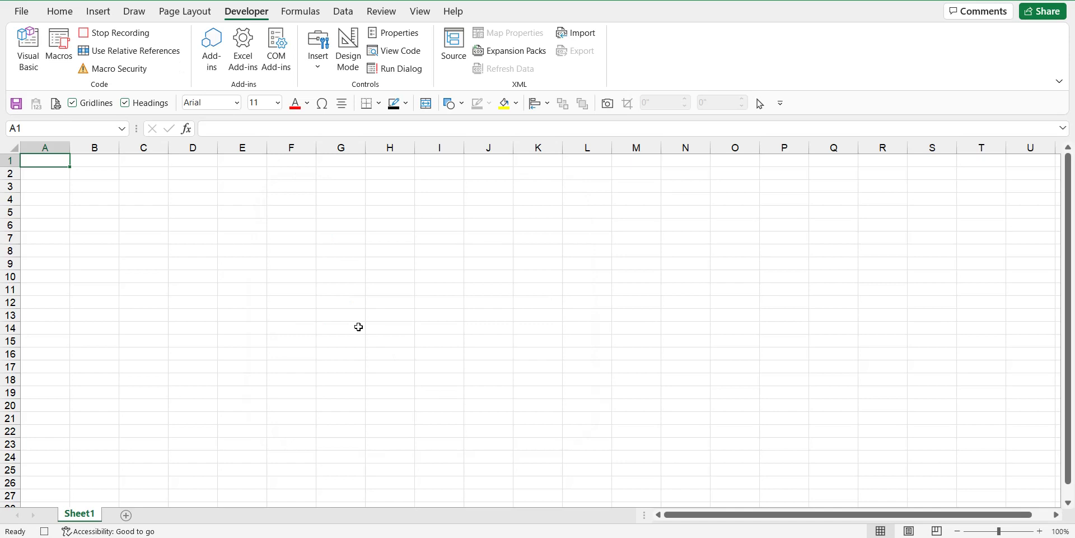
Step: Record entering 'Hello, world!' in A1, then stop the macro recording
{"action": "type", "text": "Hello"}
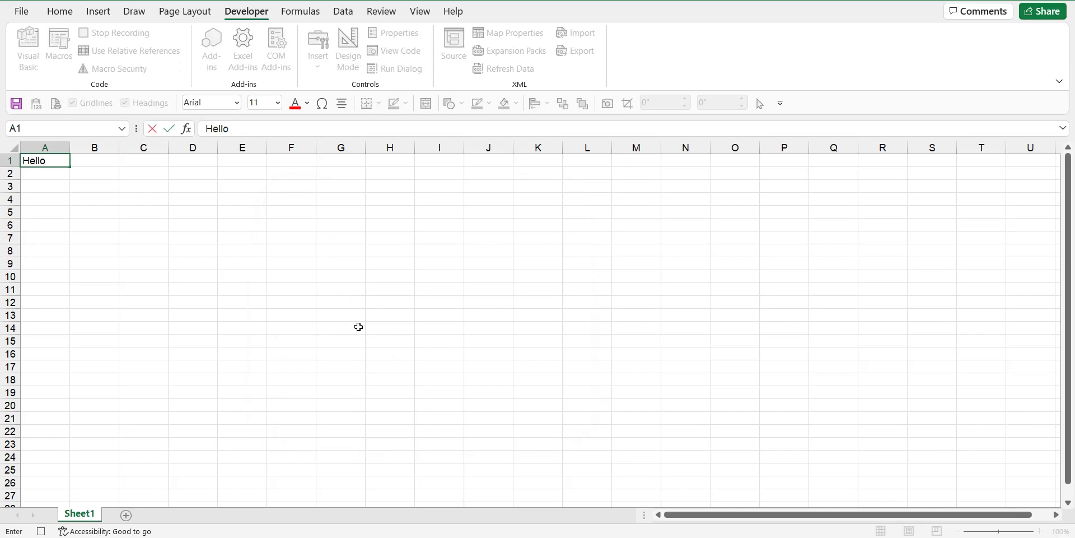
{"action": "type", "text": ", world!"}
{"action": "key", "text": "Return"}
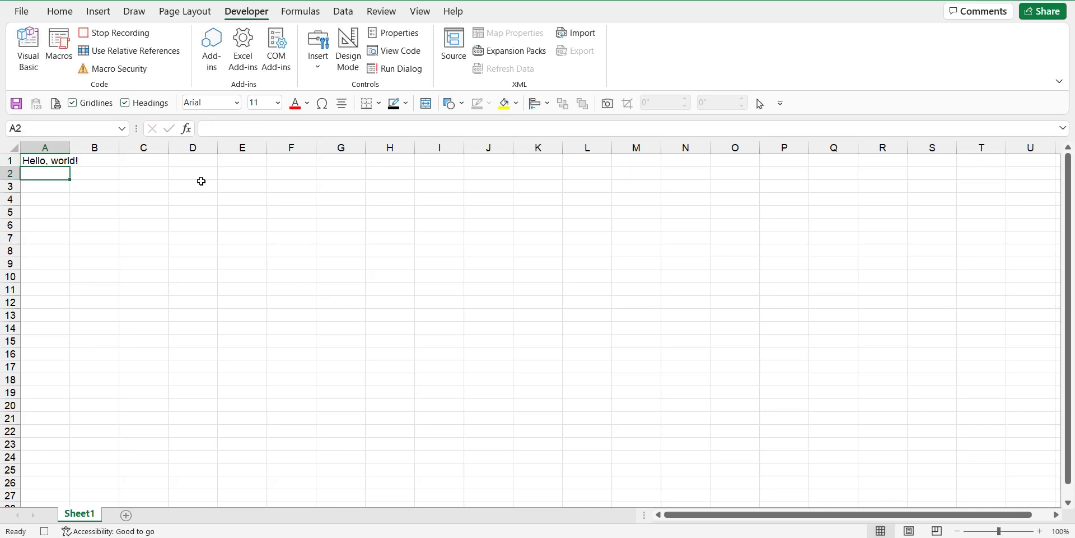
{"action": "left_click", "coordinate": [124, 36]}
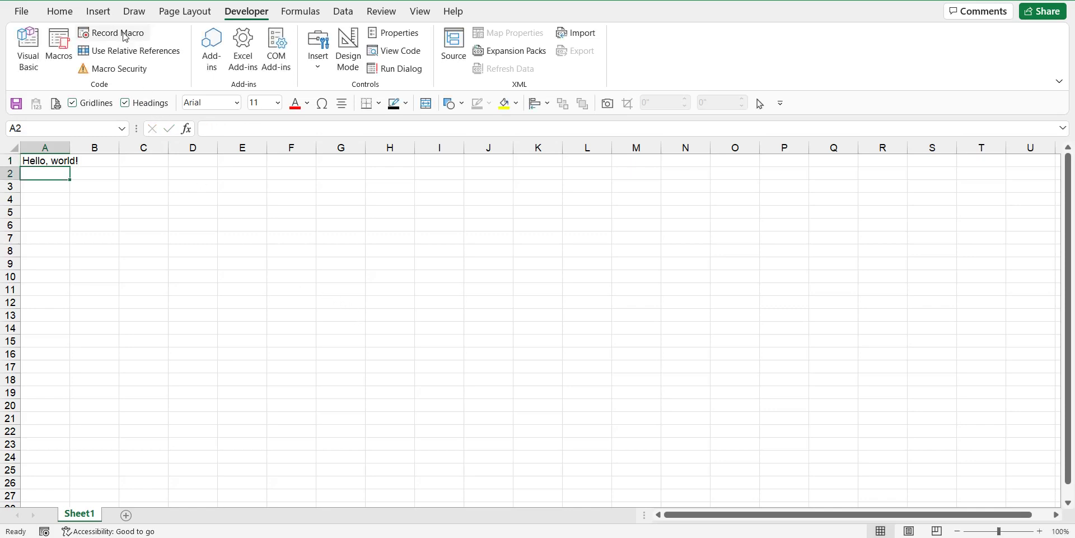
Step: Clear the 'Hello, world!' text from A1 again
{"action": "left_click", "coordinate": [127, 188]}
{"action": "left_click", "coordinate": [49, 161]}
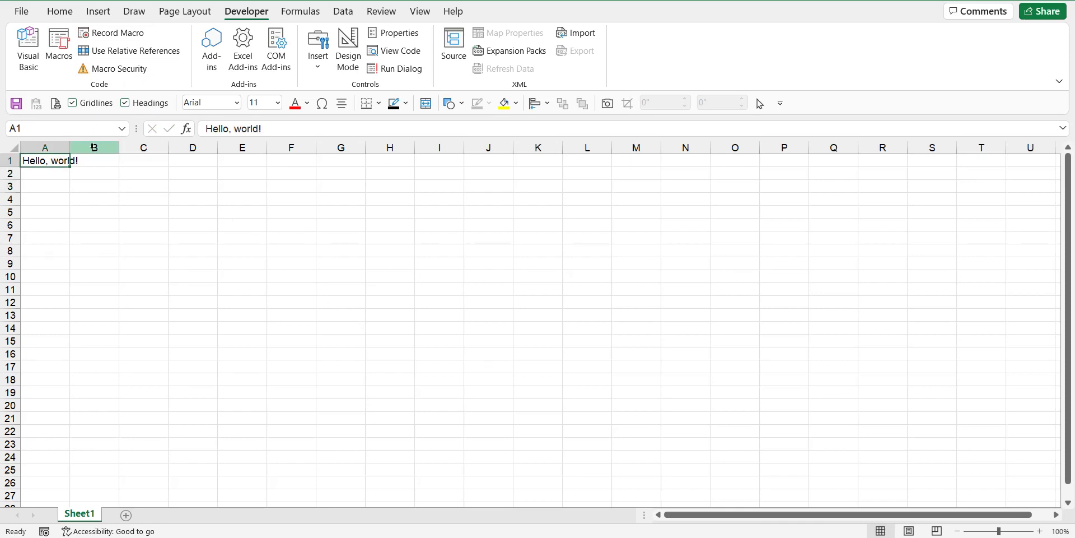
{"action": "key", "text": "Delete"}
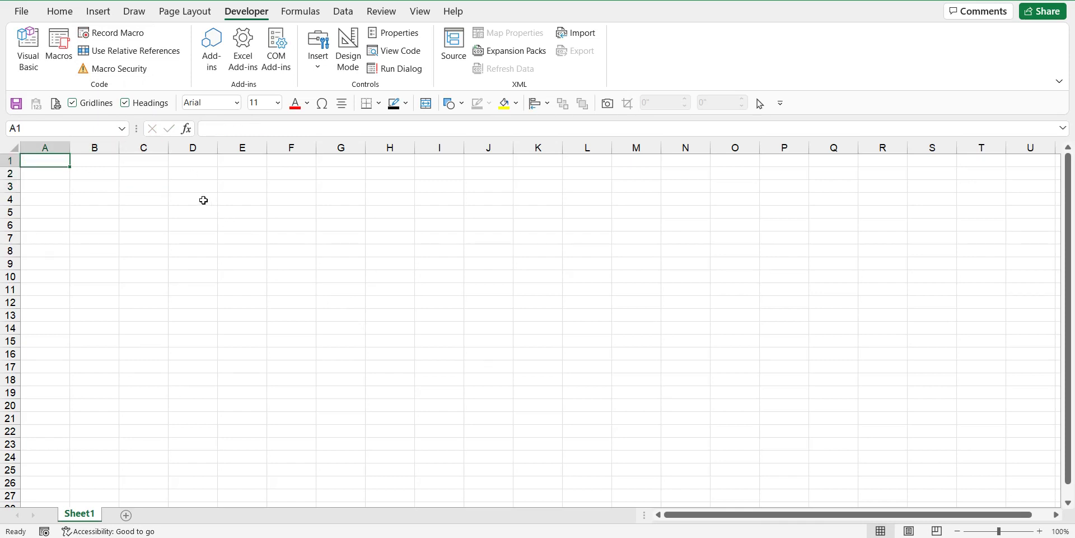
{"action": "left_click", "coordinate": [204, 200]}
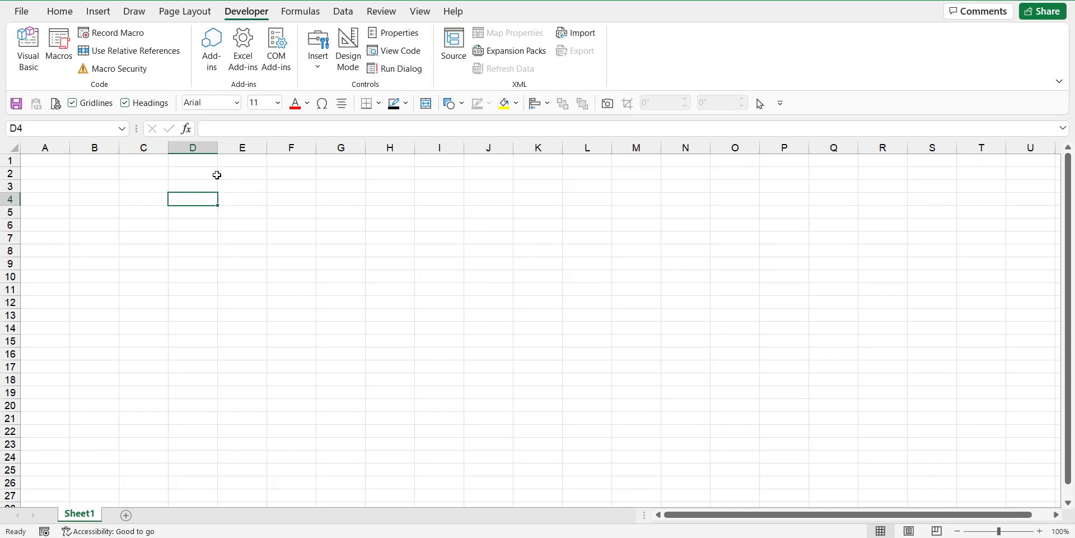
{"action": "left_click", "coordinate": [58, 52]}
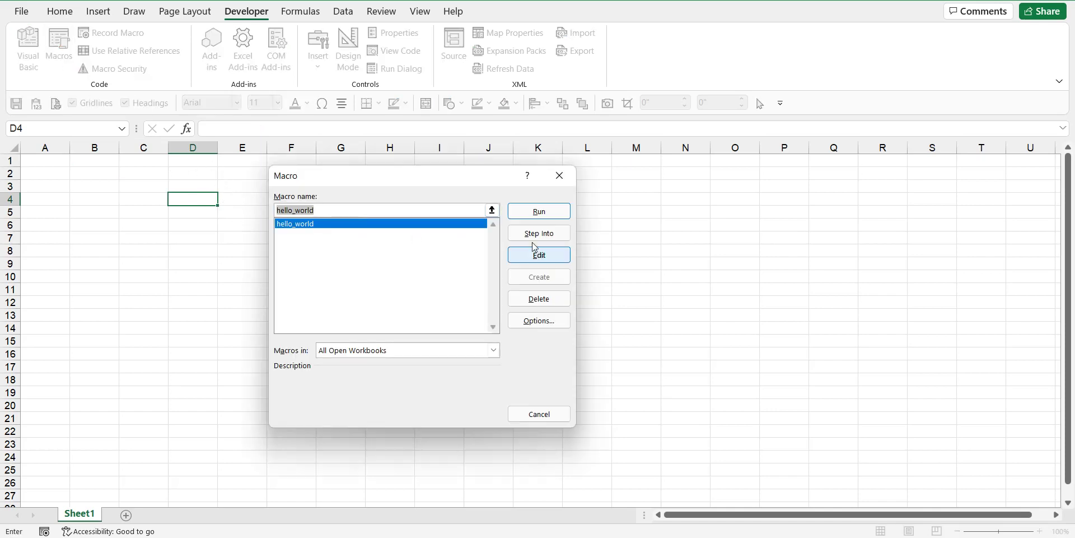
{"action": "left_click", "coordinate": [538, 212]}
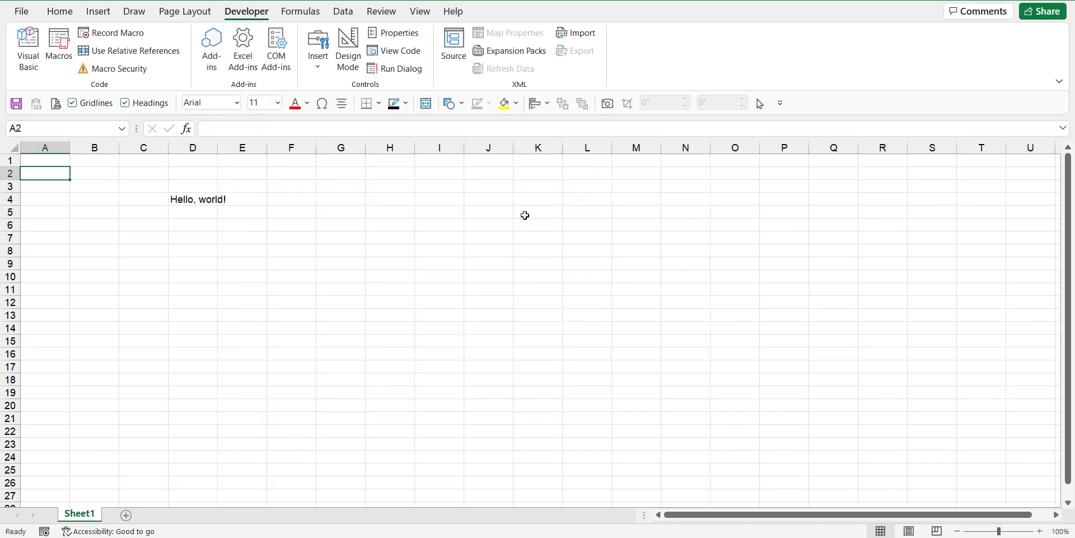
{"action": "left_click", "coordinate": [206, 225]}
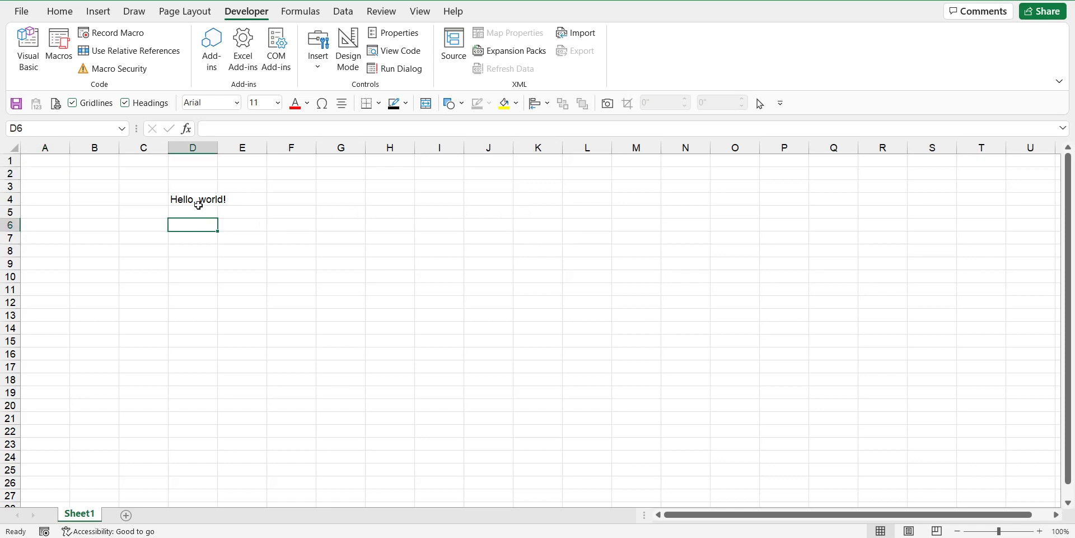
{"action": "left_click", "coordinate": [60, 53]}
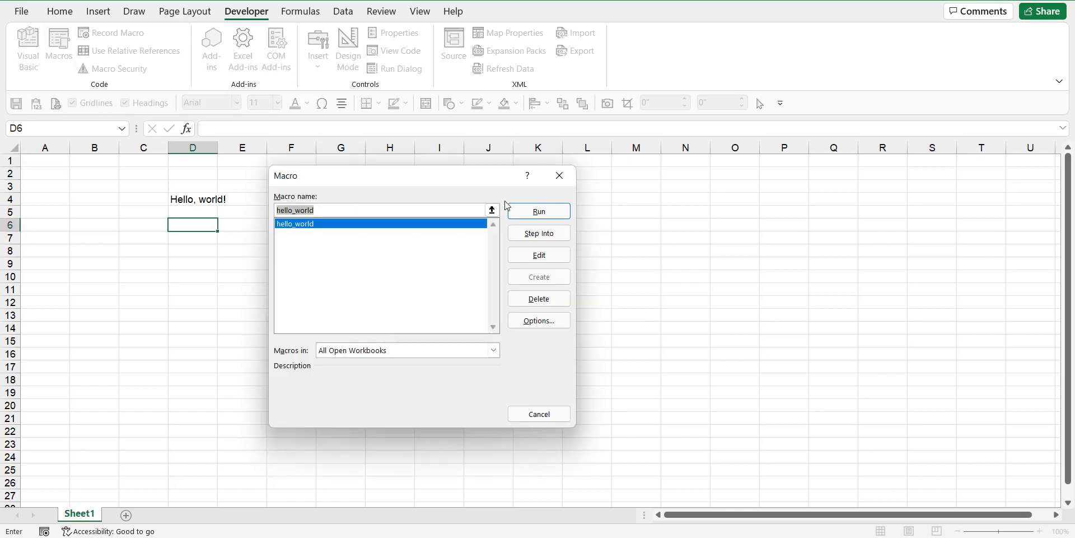
{"action": "left_click", "coordinate": [526, 208]}
{"action": "left_click", "coordinate": [194, 260]}
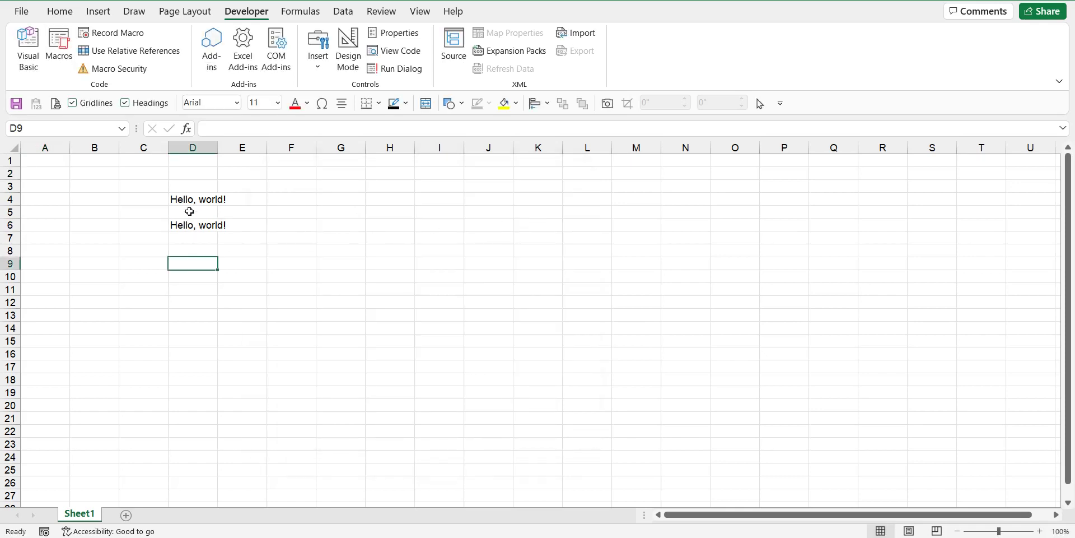
{"action": "left_click", "coordinate": [190, 197]}
{"action": "key", "text": "Delete"}
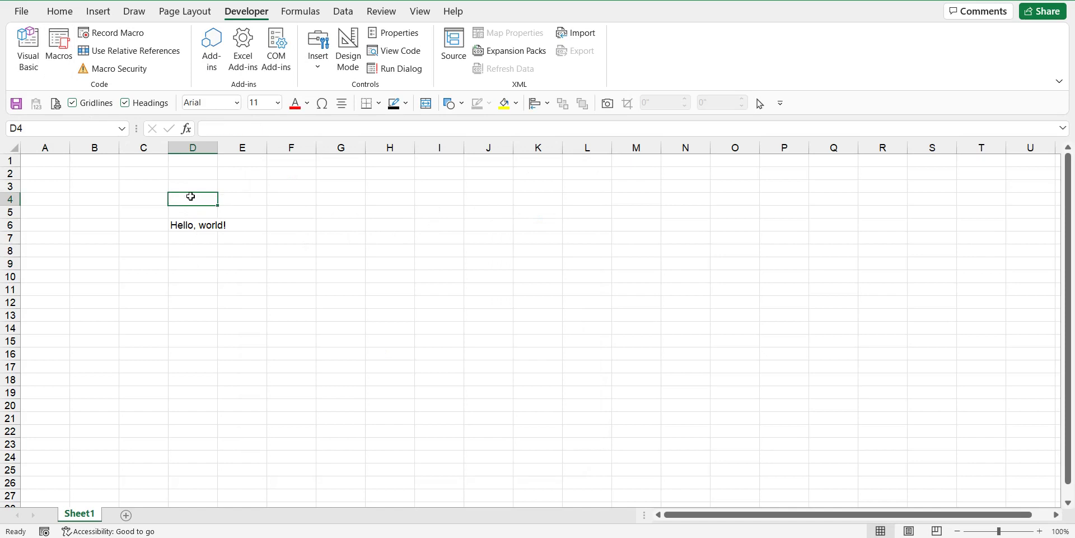
{"action": "key", "text": "Down"}
{"action": "key", "text": "Down"}
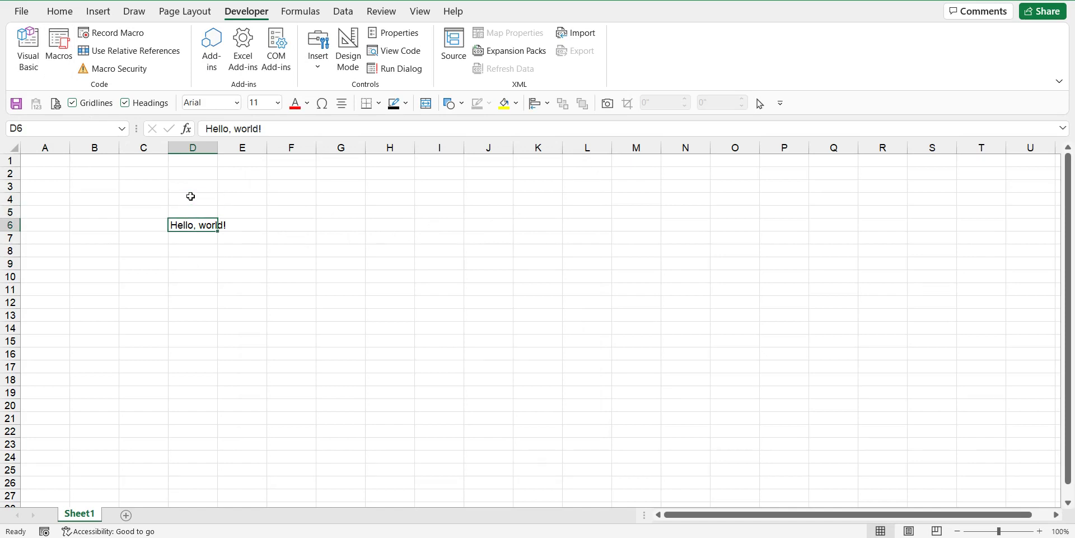
{"action": "key", "text": "Delete"}
{"action": "key", "text": "Up"}
{"action": "key", "text": "Up"}
{"action": "key", "text": "Up"}
{"action": "key", "text": "Up"}
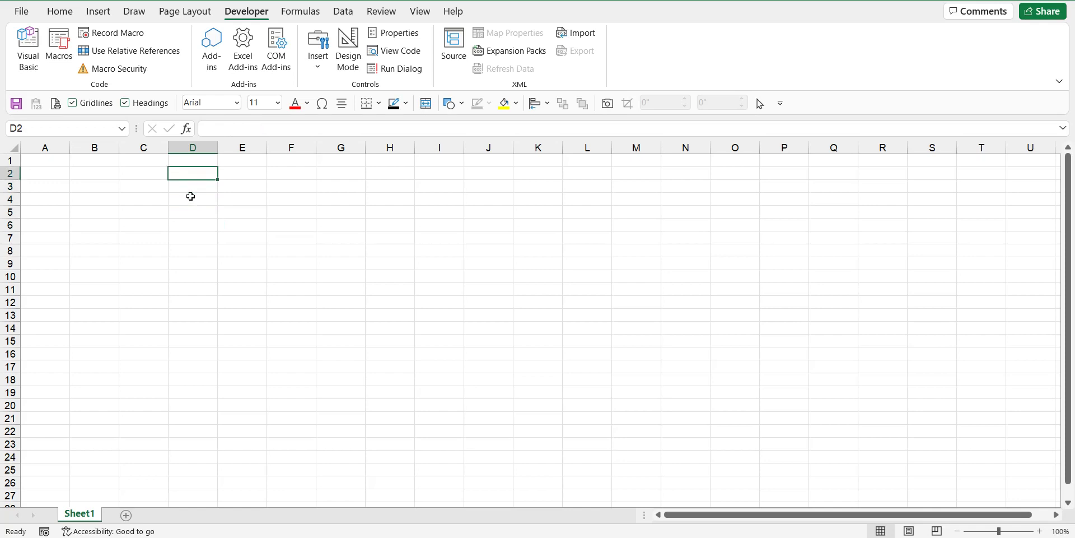
{"action": "key", "text": "Up"}
{"action": "key", "text": "Left"}
{"action": "key", "text": "Left"}
{"action": "key", "text": "Left"}
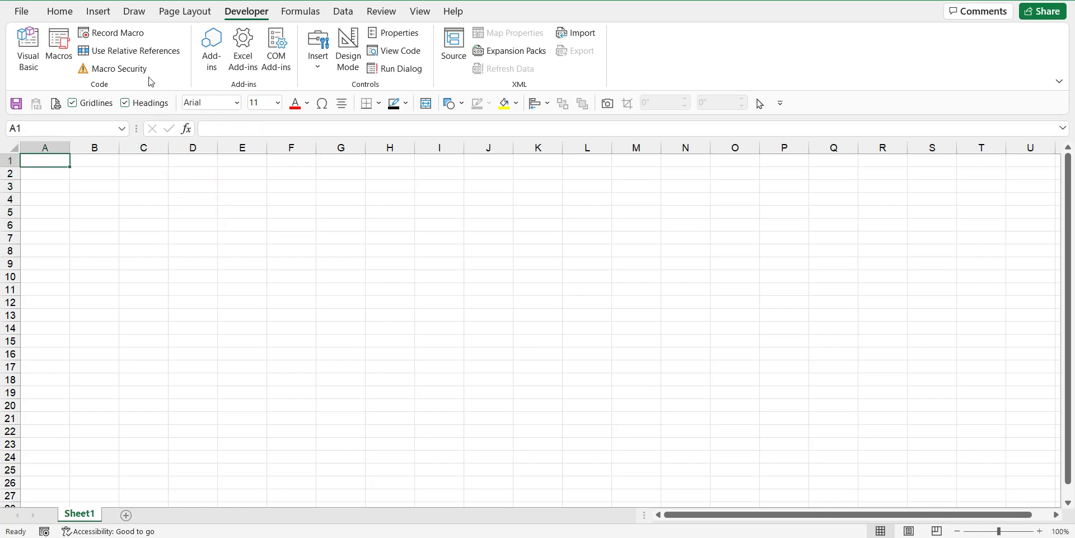
{"action": "left_click", "coordinate": [37, 41]}
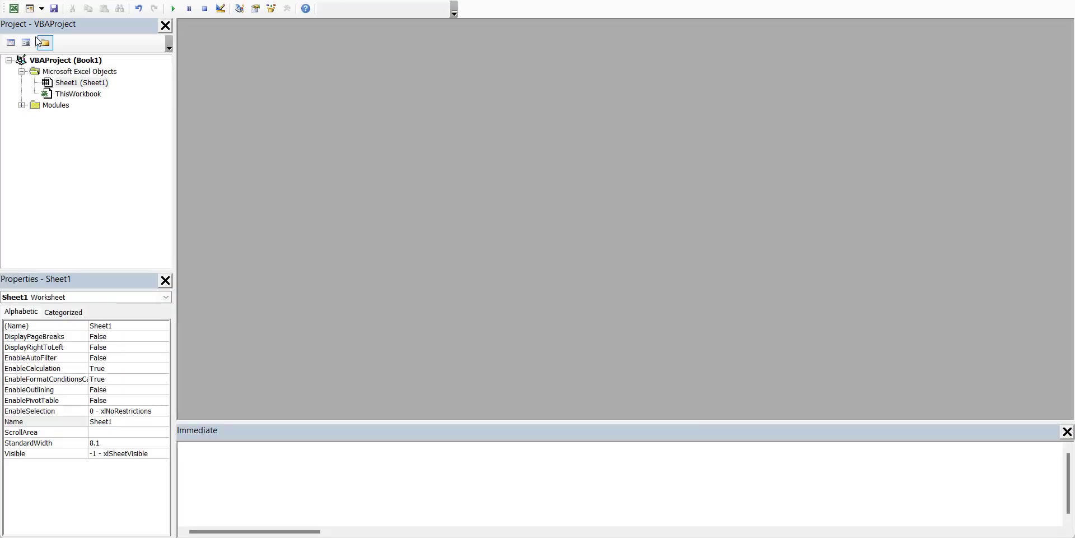
{"action": "double_click", "coordinate": [79, 83]}
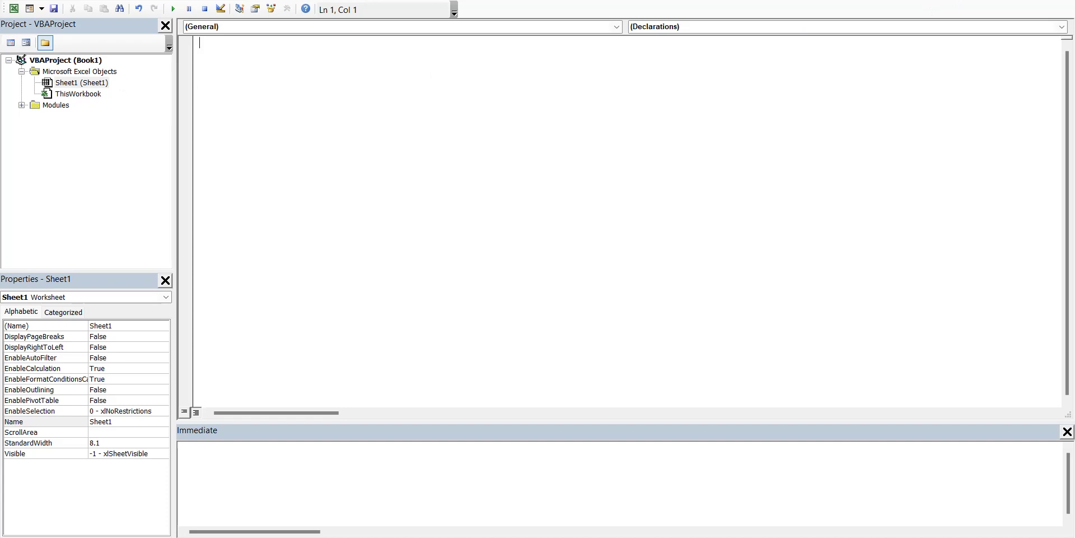
{"action": "key", "text": "alt+F11"}
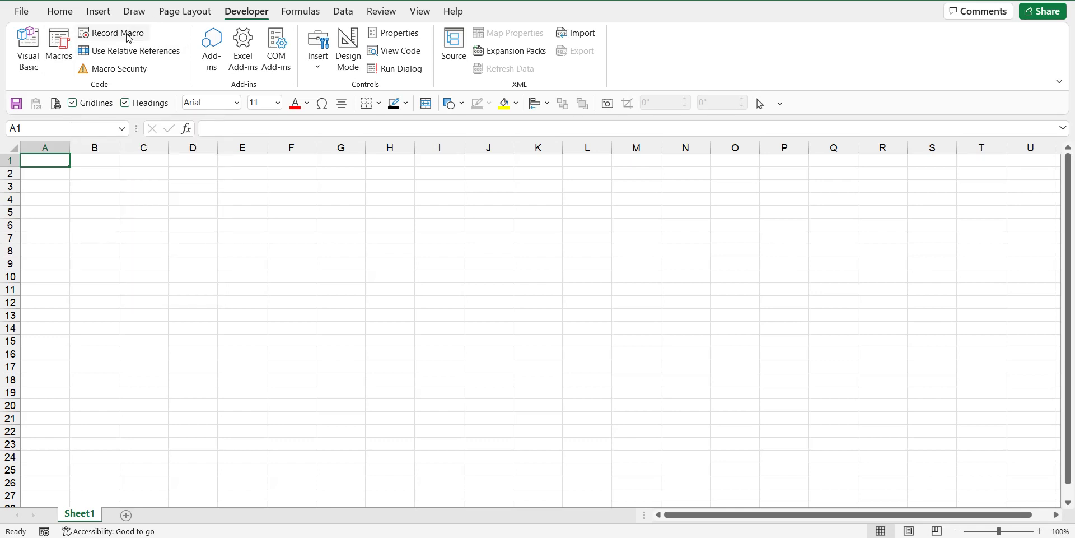
Step: Step into hello_world and delete the line that reselects A2
{"action": "left_click", "coordinate": [65, 48]}
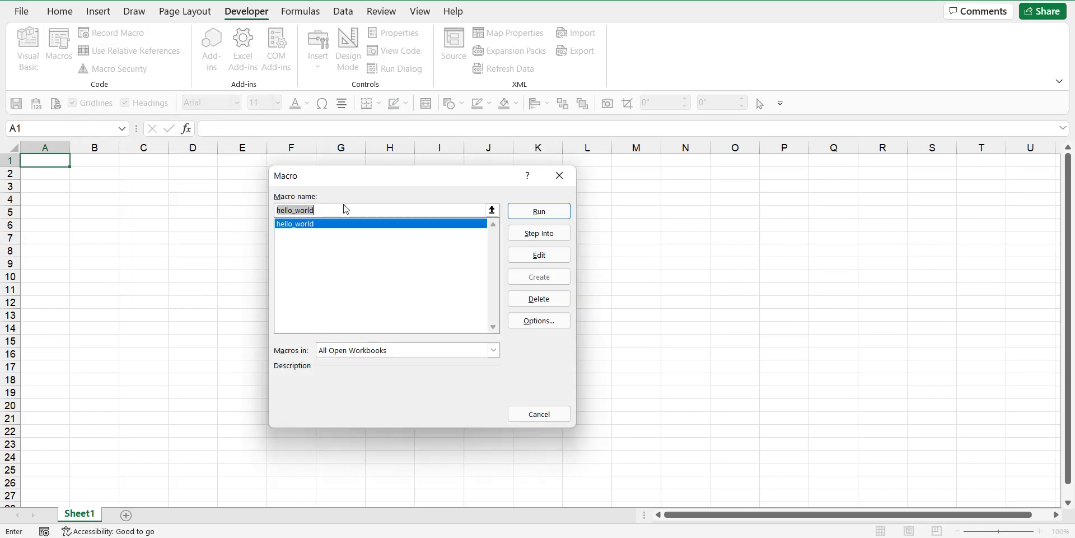
{"action": "left_click", "coordinate": [550, 232]}
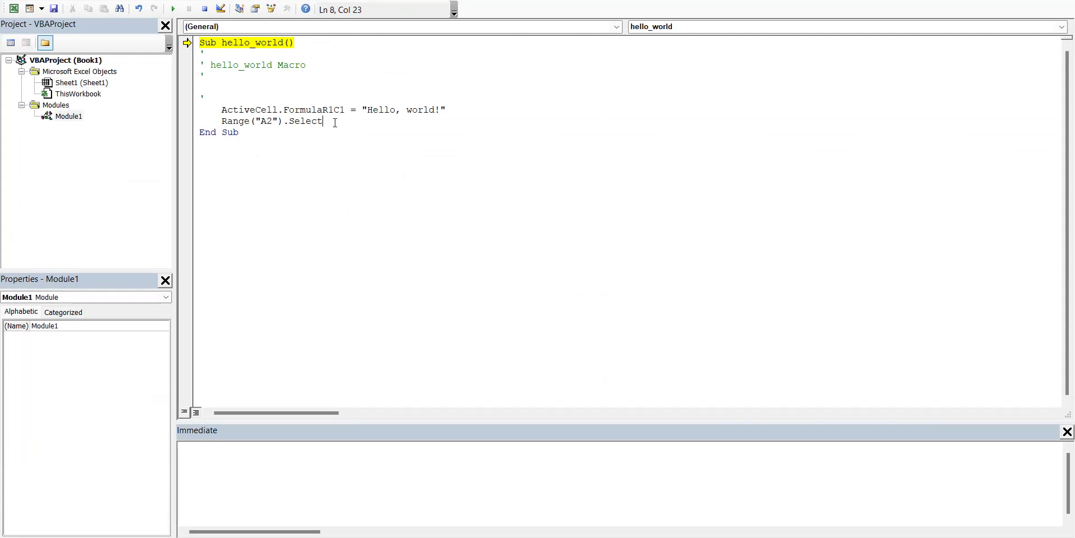
{"action": "left_click_drag", "start_coordinate": [330, 121], "coordinate": [190, 120]}
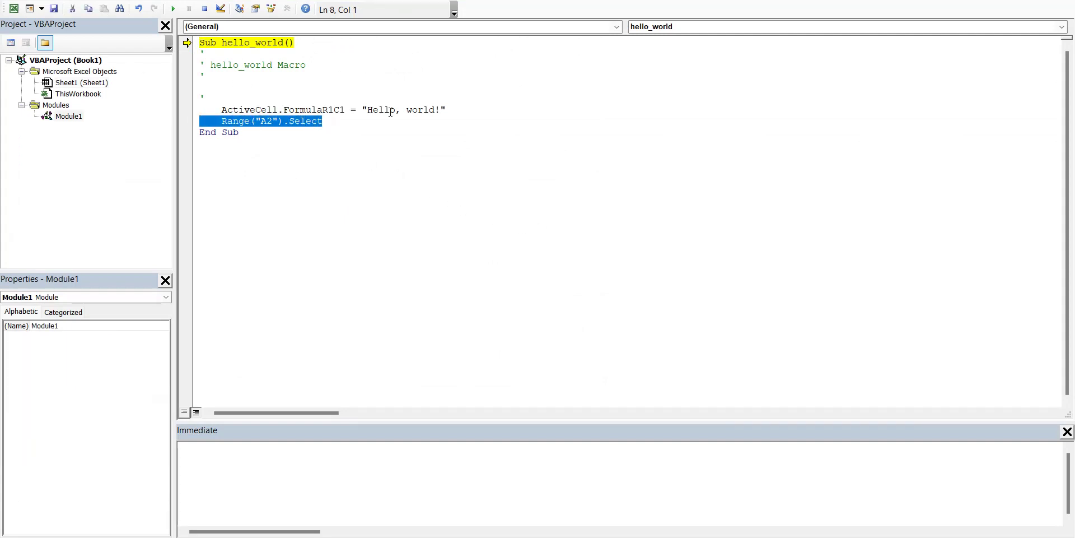
{"action": "key", "text": "BackSpace"}
{"action": "key", "text": "BackSpace"}
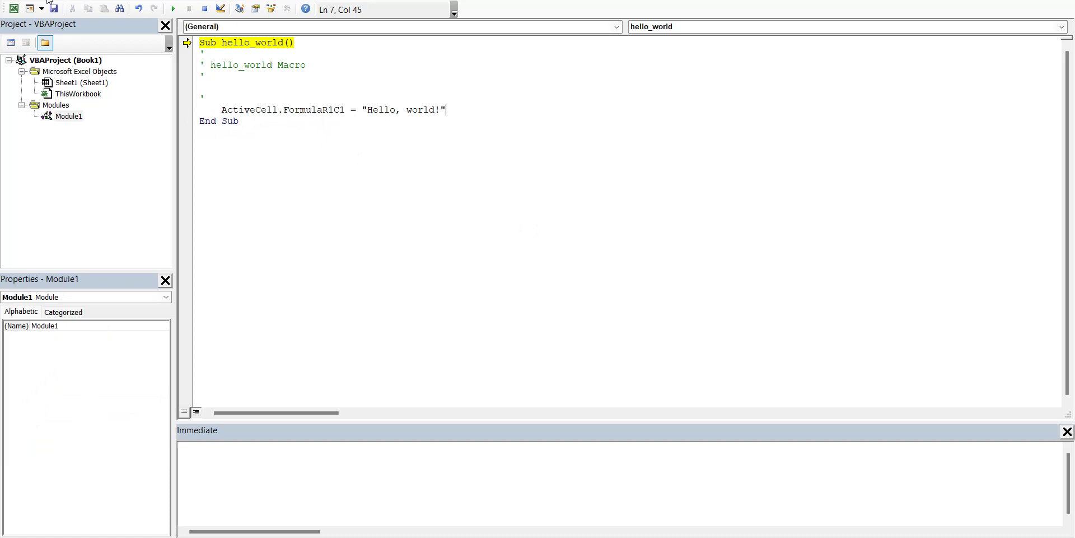
Step: Close the VBA editor, stopping the debugger, and select C6 for a test run
{"action": "left_click", "coordinate": [39, 1]}
{"action": "left_click", "coordinate": [73, 87]}
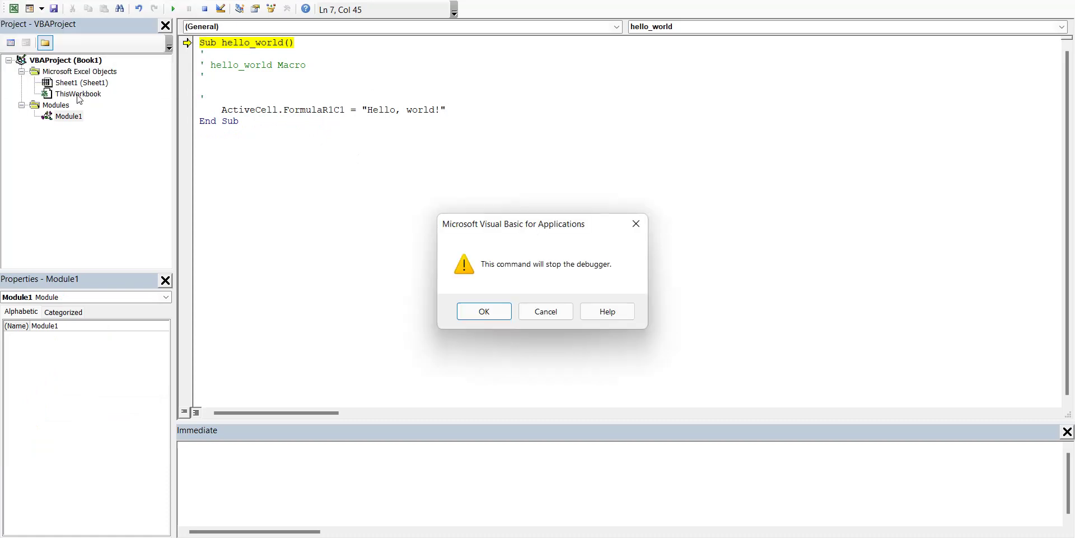
{"action": "left_click", "coordinate": [493, 313]}
{"action": "left_click", "coordinate": [137, 221]}
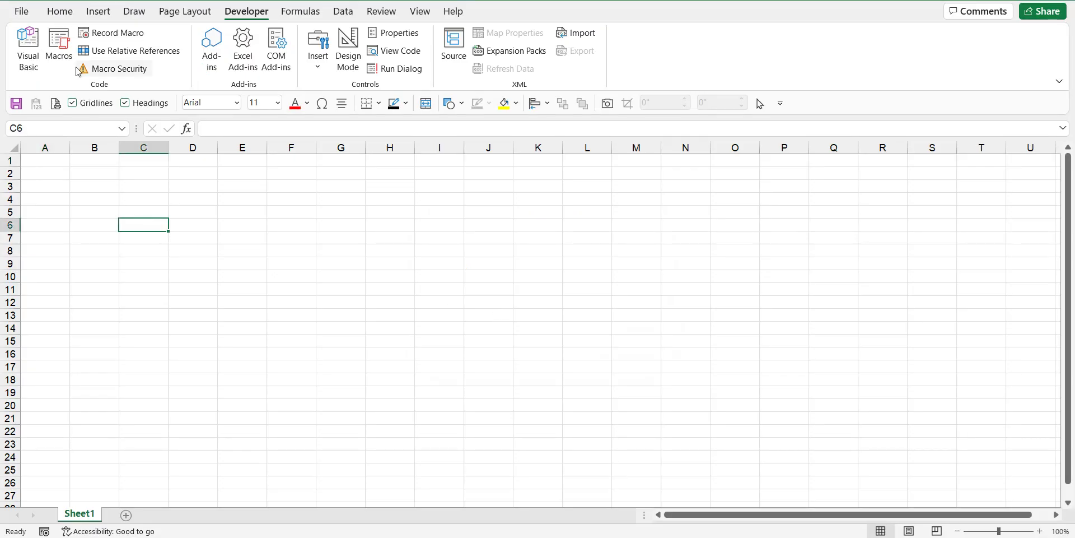
{"action": "left_click", "coordinate": [59, 56]}
Step: Run hello_world in C6 and again in D8
{"action": "left_click", "coordinate": [539, 215]}
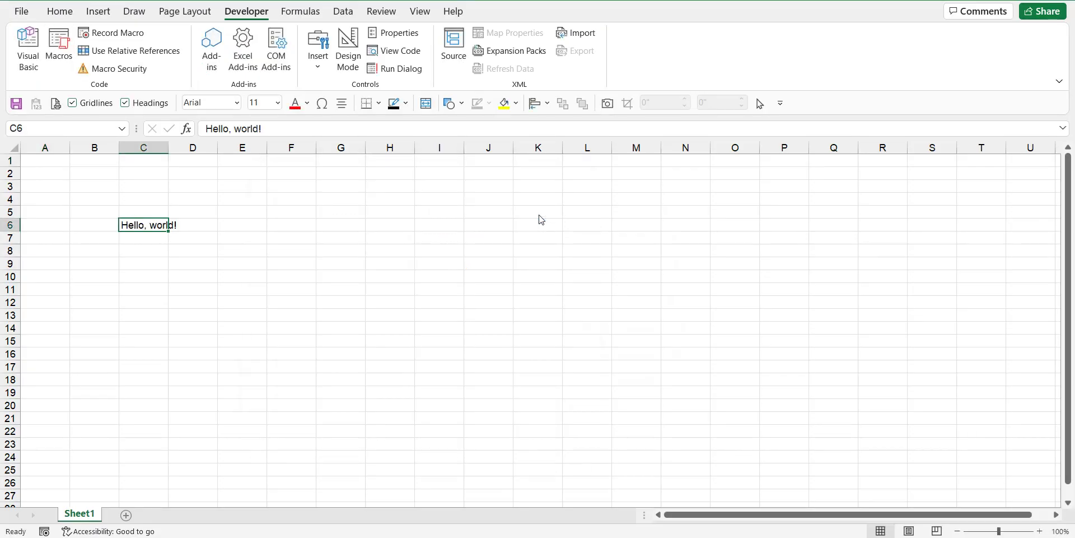
{"action": "left_click", "coordinate": [192, 250]}
{"action": "left_click", "coordinate": [59, 53]}
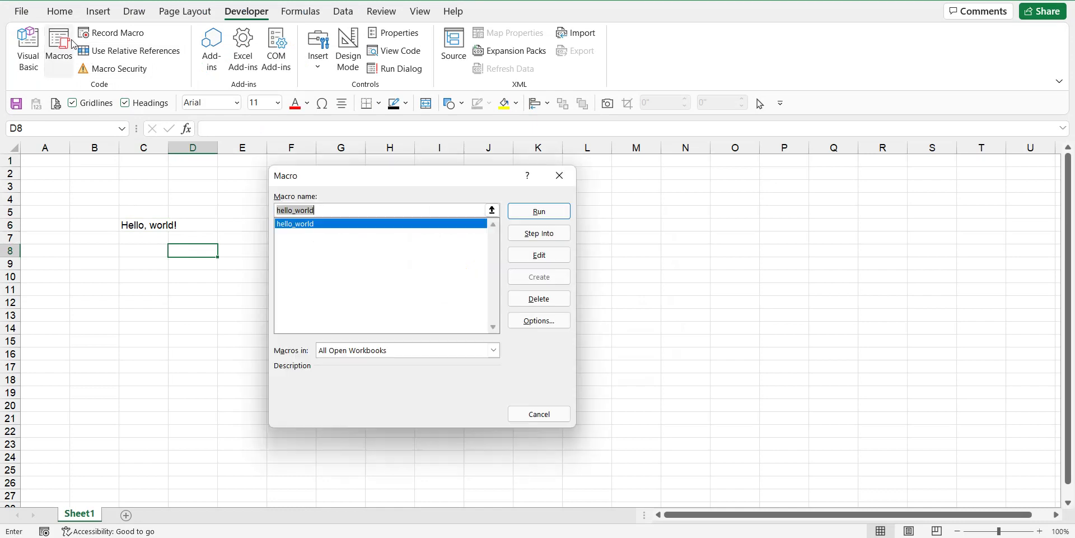
{"action": "left_click", "coordinate": [552, 220]}
Step: Clear the greetings from C6:D8 and return the selection to A1
{"action": "left_click", "coordinate": [336, 251]}
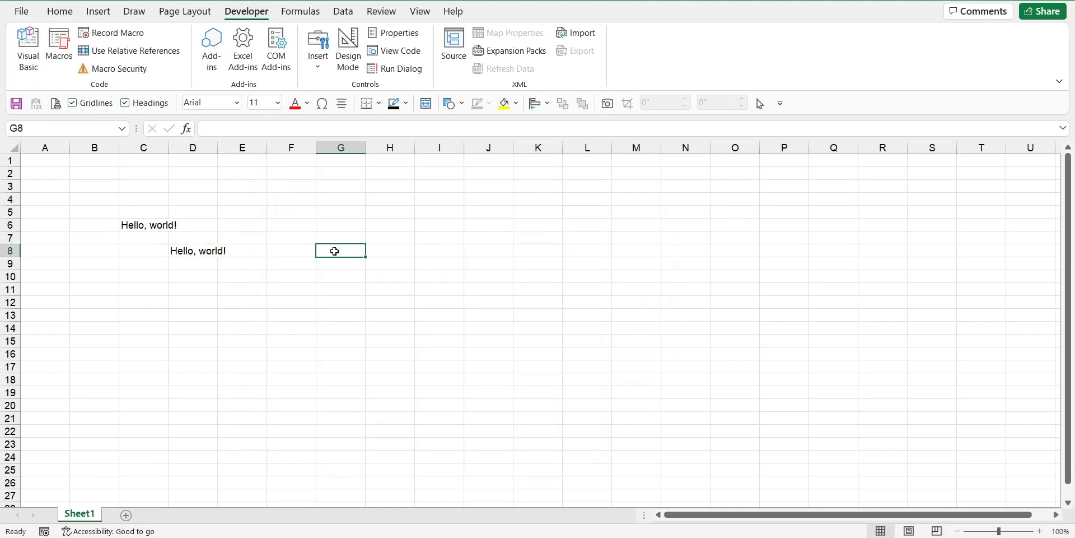
{"action": "left_click_drag", "start_coordinate": [148, 227], "coordinate": [197, 252]}
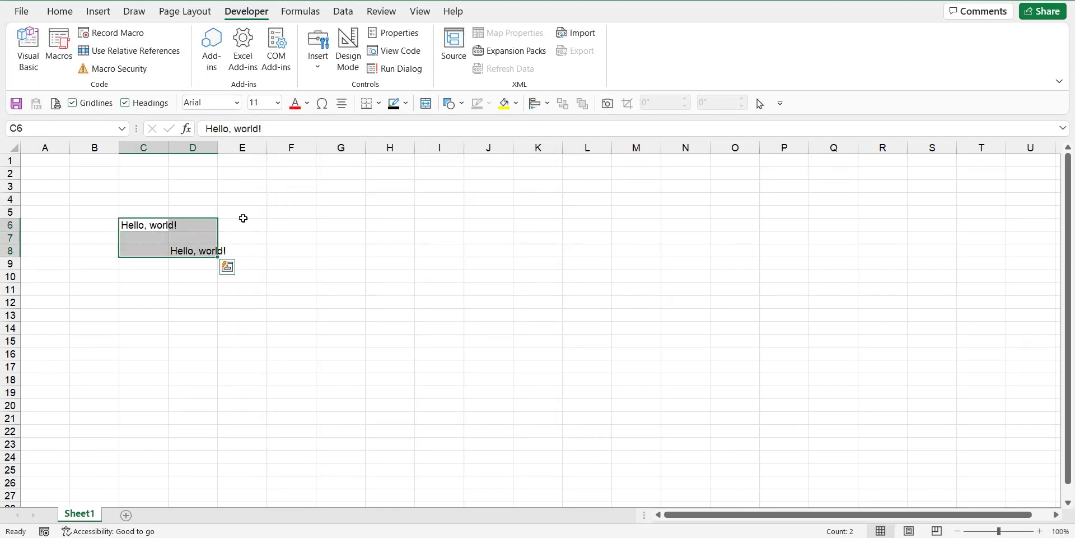
{"action": "key", "text": "Delete"}
{"action": "left_click", "coordinate": [51, 159]}
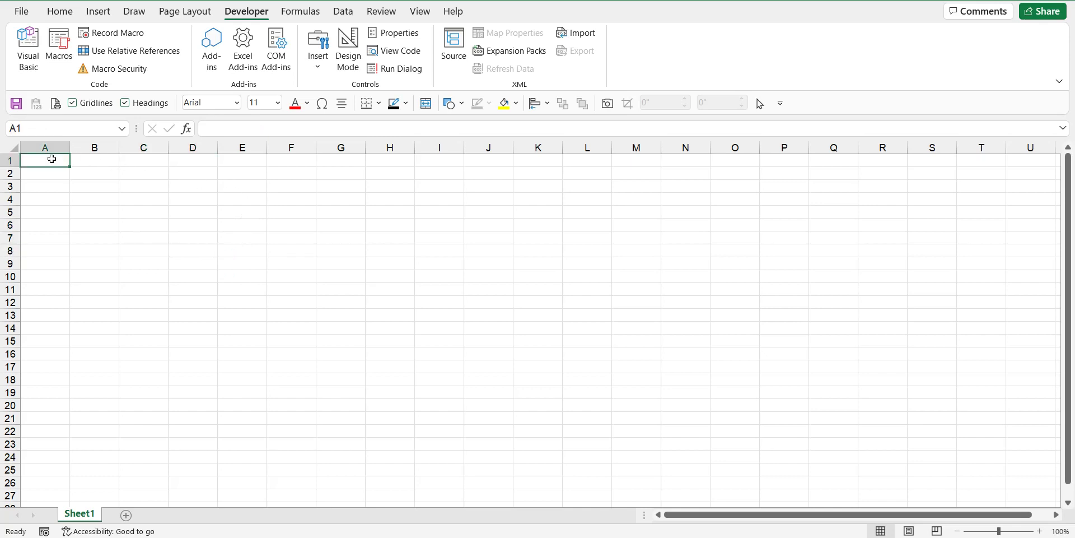
Step: Draw a rectangle, place it around D9:H14, and type 'Hello world!' inside
{"action": "left_click", "coordinate": [54, 13]}
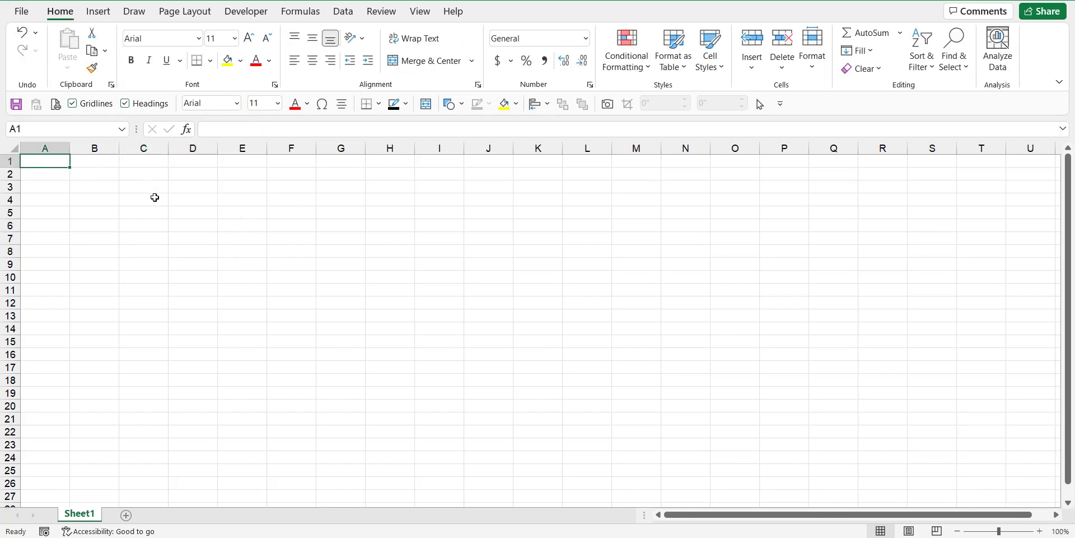
{"action": "left_click", "coordinate": [460, 104]}
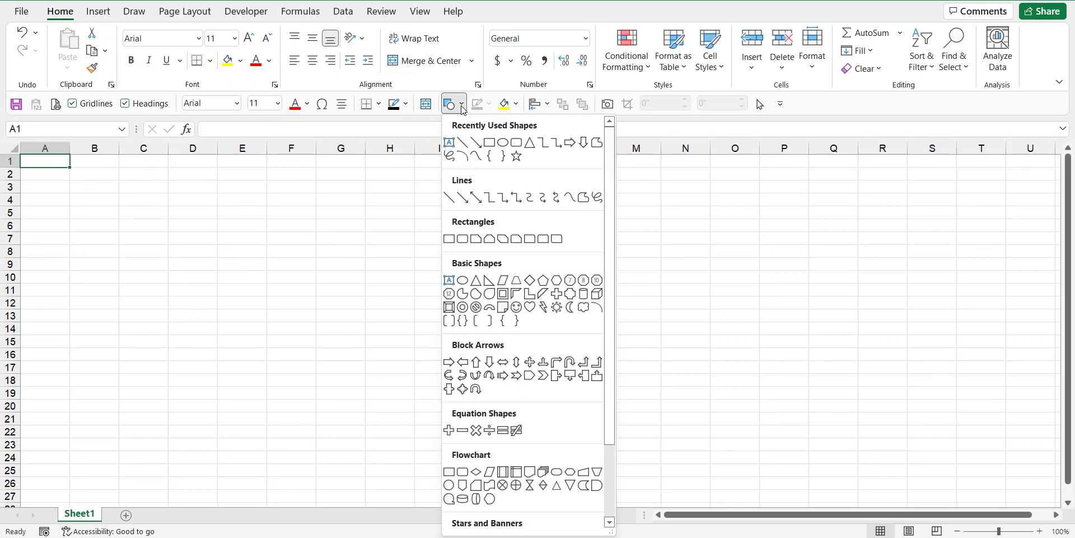
{"action": "left_click", "coordinate": [488, 142]}
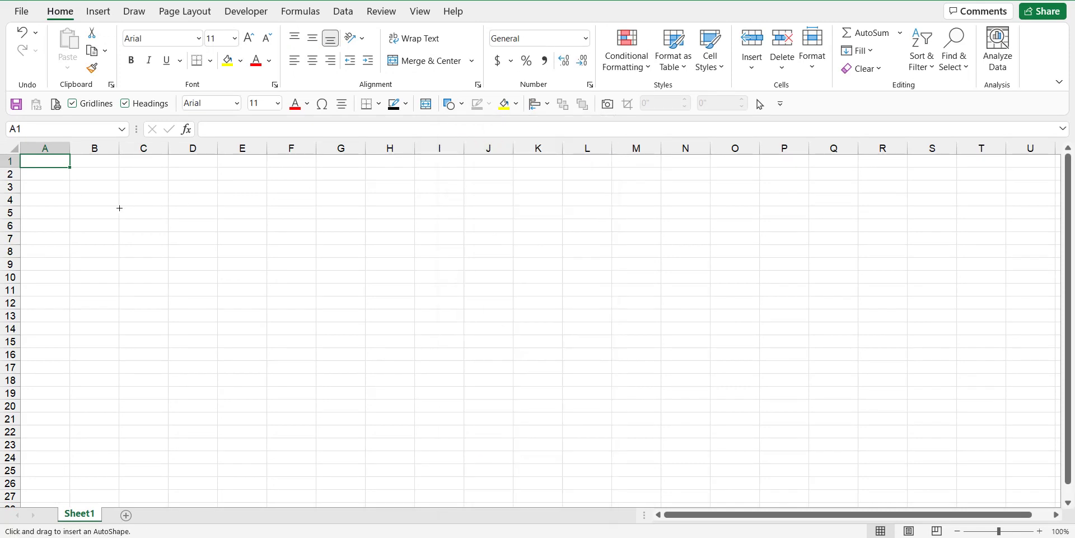
{"action": "left_click", "coordinate": [120, 207]}
{"action": "left_click_drag", "start_coordinate": [187, 242], "coordinate": [320, 242]}
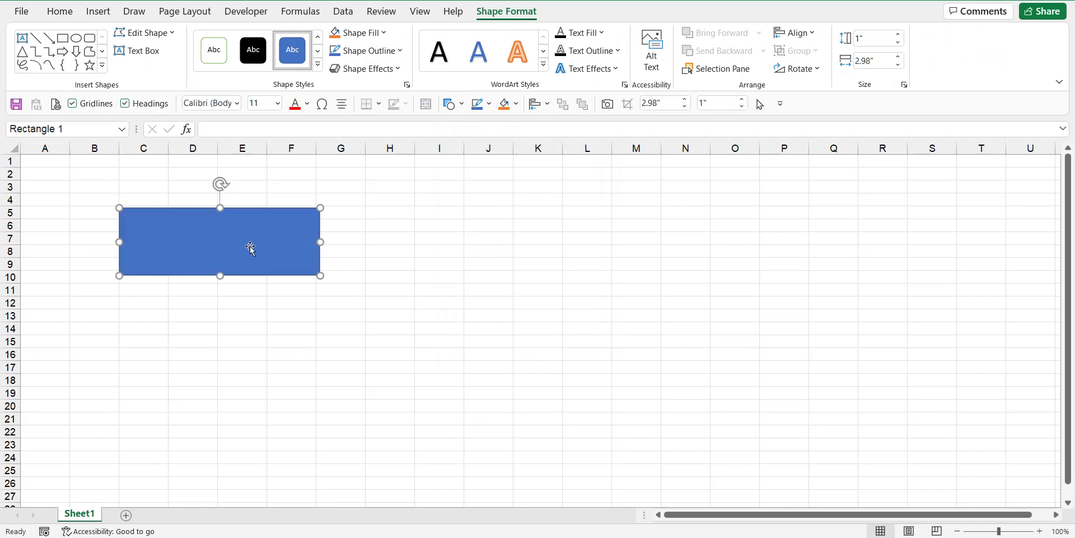
{"action": "left_click_drag", "start_coordinate": [250, 248], "coordinate": [329, 288]}
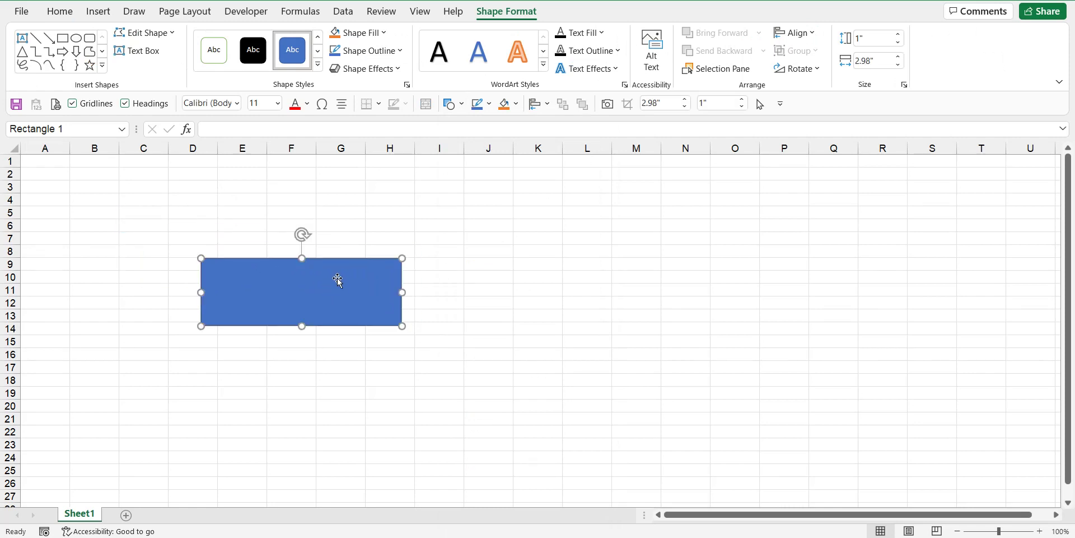
{"action": "type", "text": "H"}
{"action": "type", "text": "low"}
{"action": "type", "text": "world"}
{"action": "type", "text": "!"}
Step: Centre the rectangle text vertically and horizontally in 24-point Arial
{"action": "left_click", "coordinate": [60, 11]}
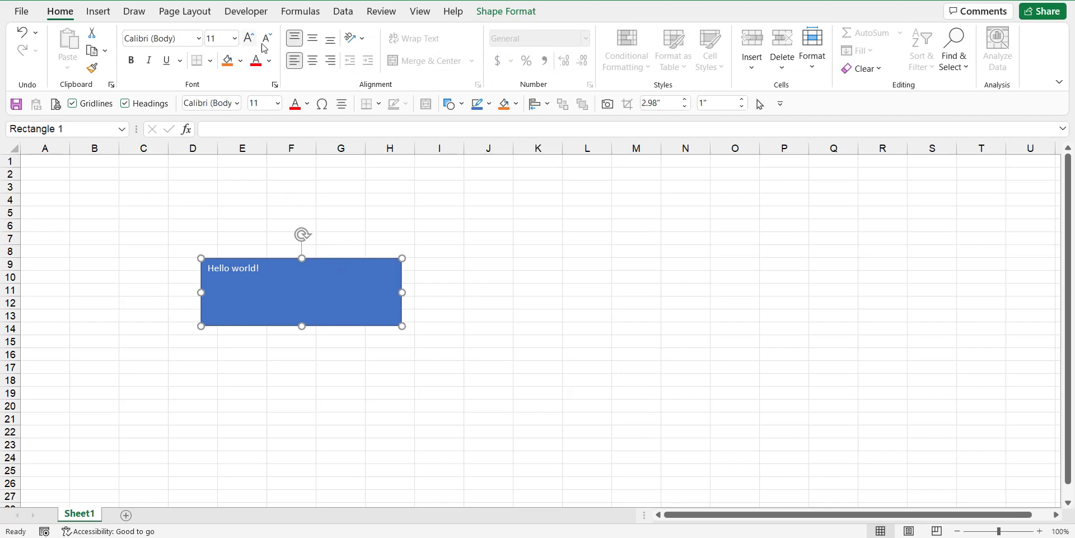
{"action": "left_click", "coordinate": [312, 38]}
{"action": "left_click", "coordinate": [311, 63]}
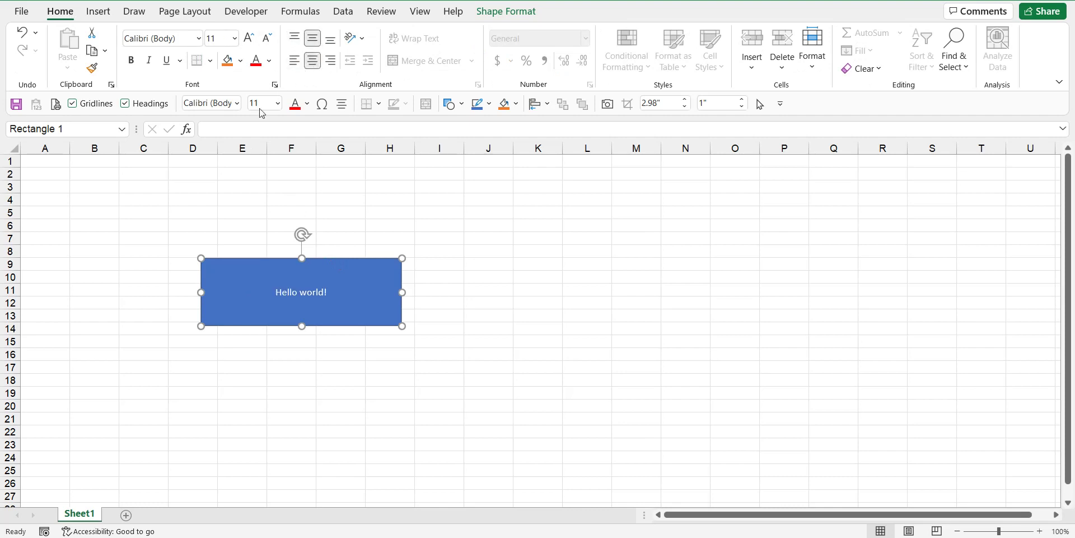
{"action": "left_click", "coordinate": [278, 103]}
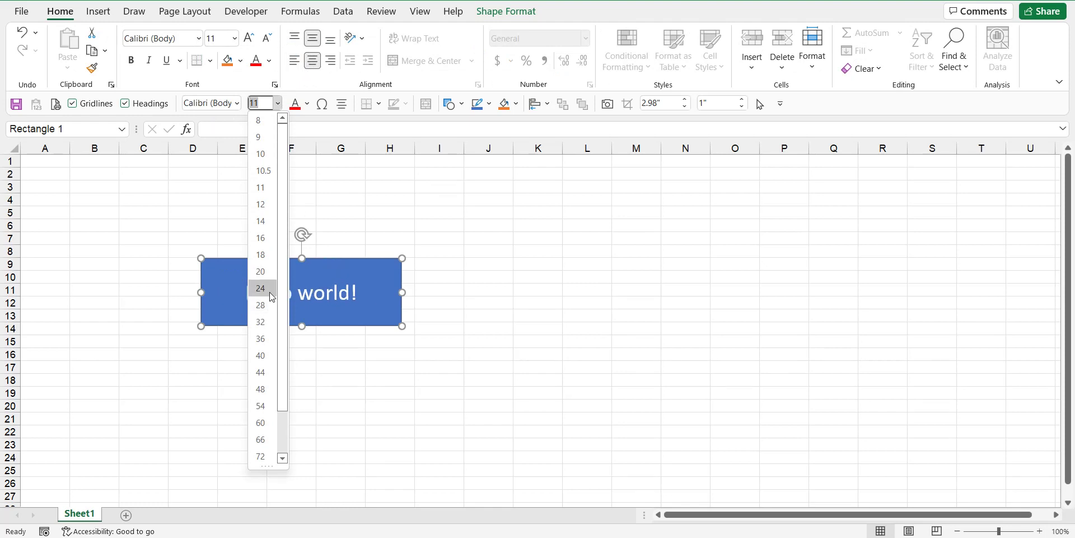
{"action": "left_click", "coordinate": [271, 295]}
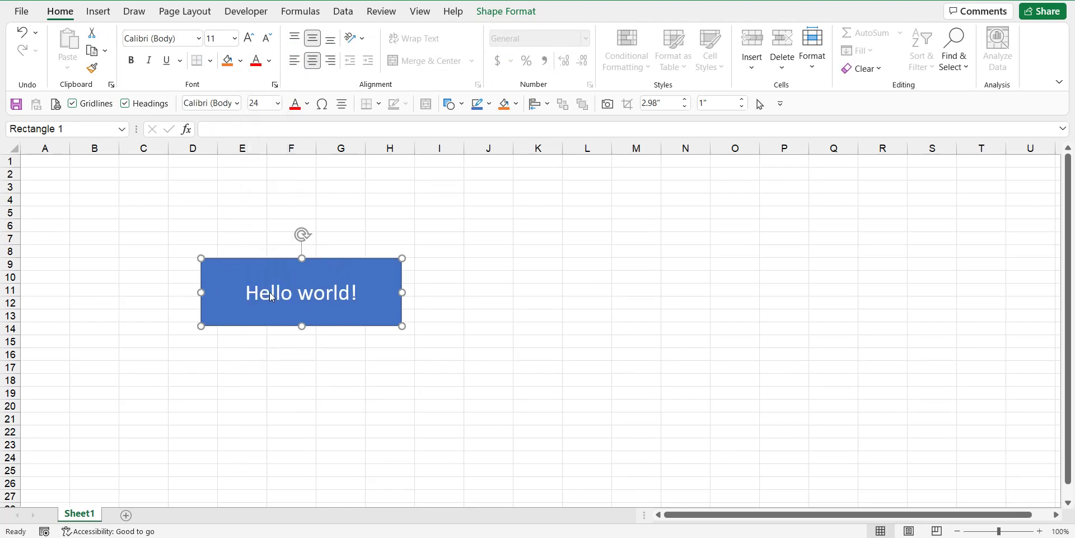
{"action": "left_click", "coordinate": [238, 107]}
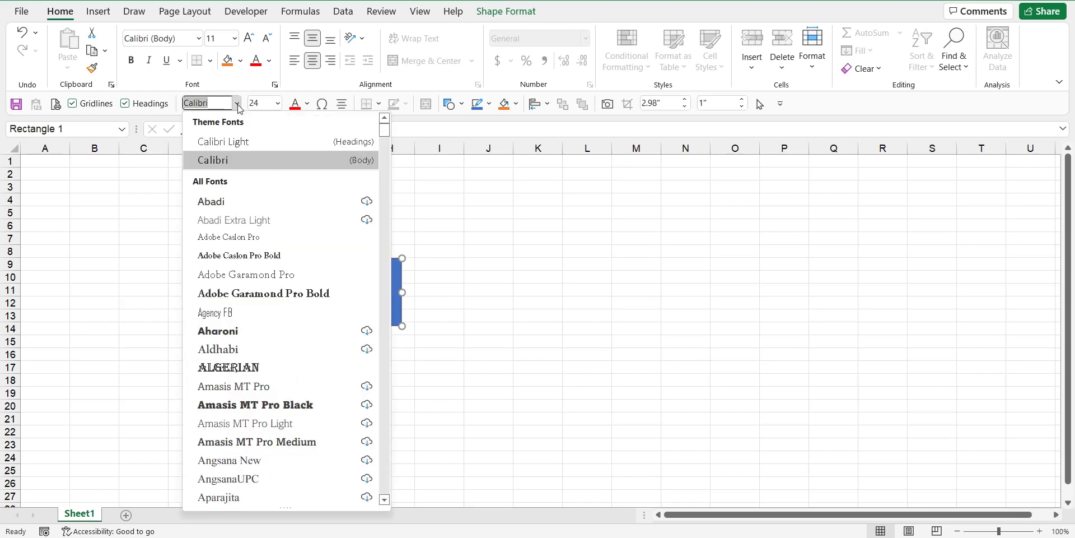
{"action": "scroll", "coordinate": [269, 252], "scroll_direction": "down", "scroll_amount": 3}
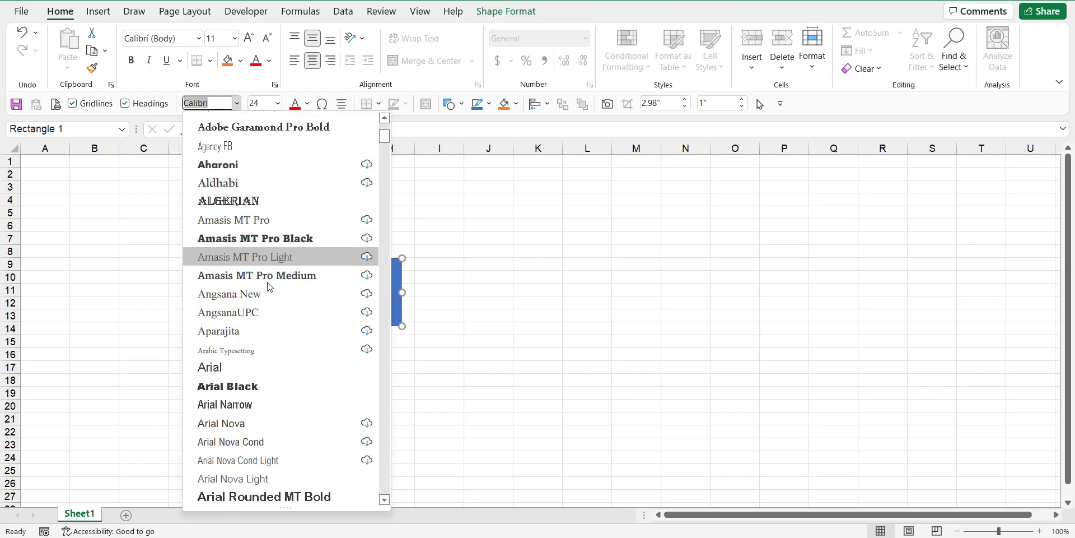
{"action": "left_click", "coordinate": [248, 367]}
Step: Move the rectangle up to about rows 4–9
{"action": "left_click", "coordinate": [241, 235]}
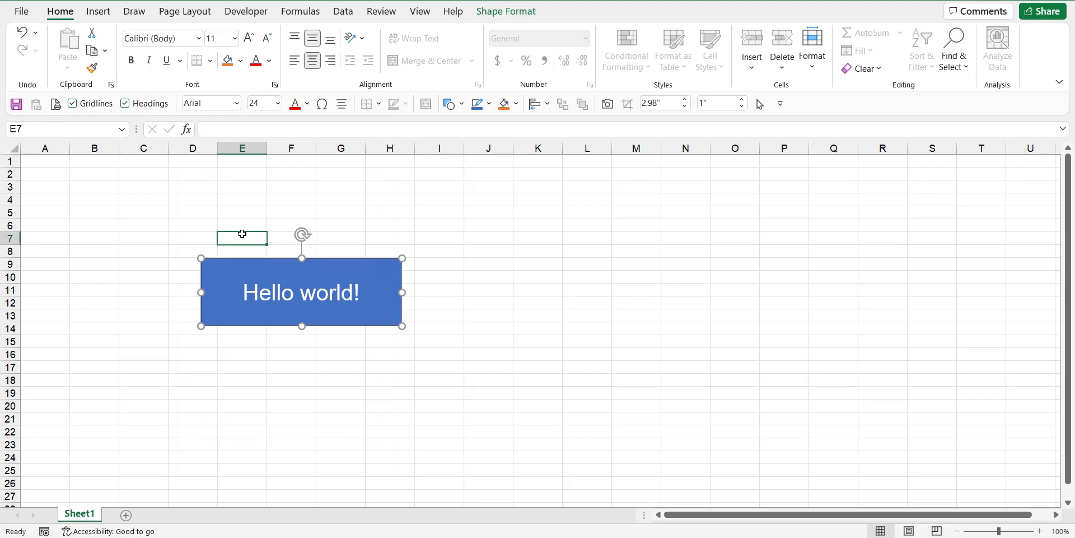
{"action": "left_click", "coordinate": [263, 268]}
{"action": "left_click_drag", "start_coordinate": [263, 268], "coordinate": [280, 199]}
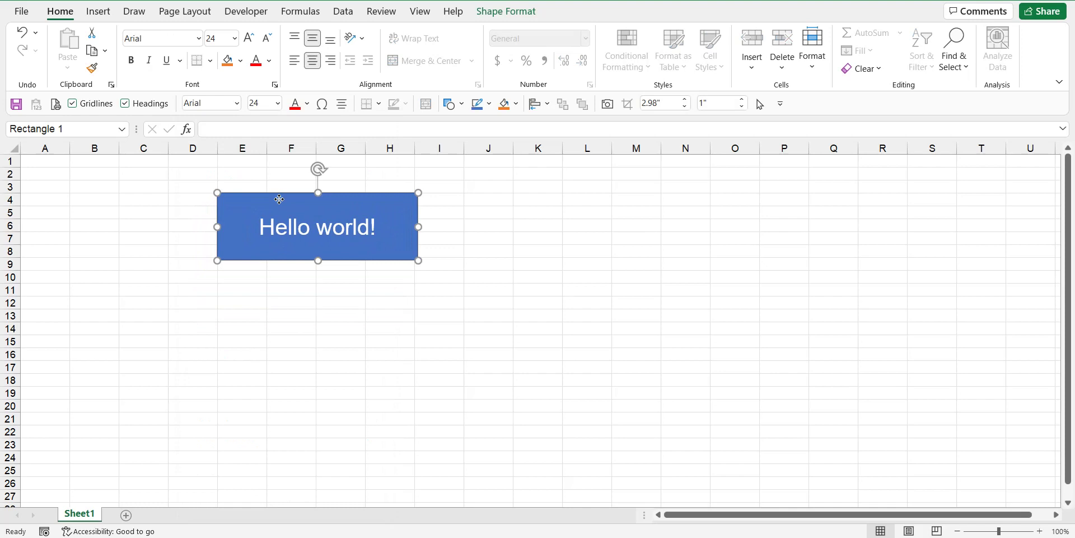
Step: Assign the hello_world macro to the rectangle, then select D10
{"action": "right_click", "coordinate": [397, 234]}
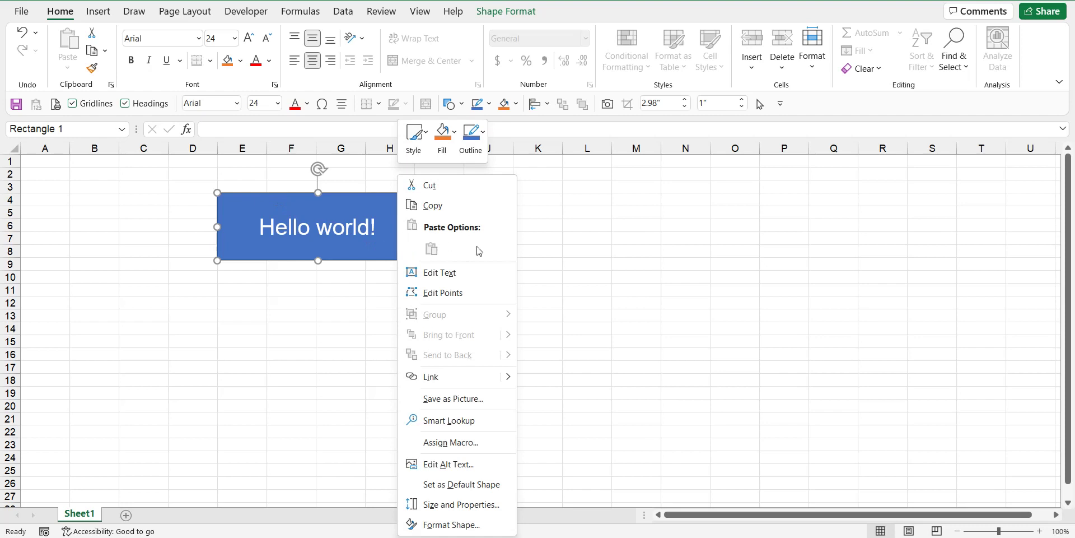
{"action": "left_click", "coordinate": [470, 447]}
{"action": "left_click", "coordinate": [371, 331]}
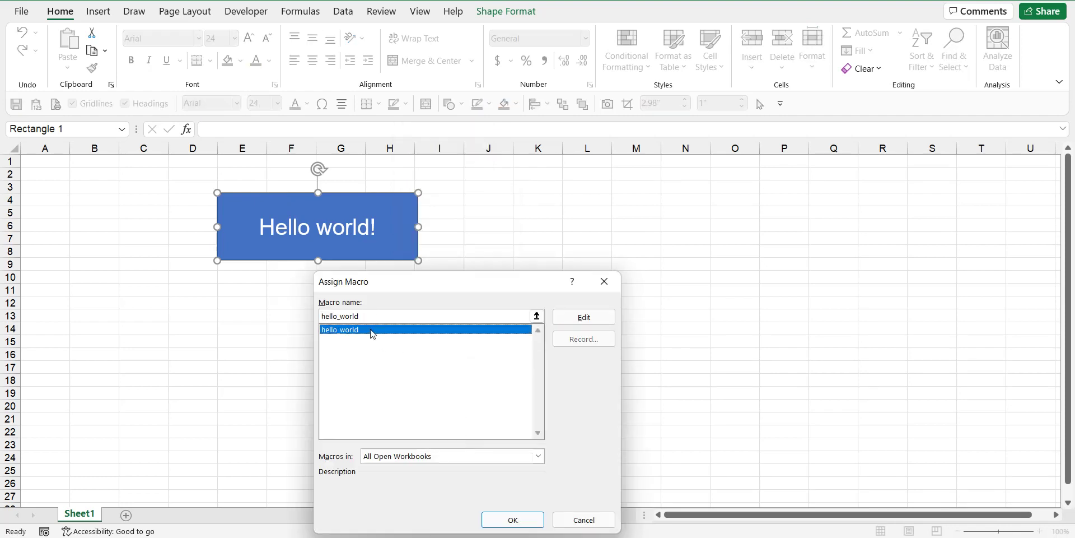
{"action": "left_click", "coordinate": [495, 520]}
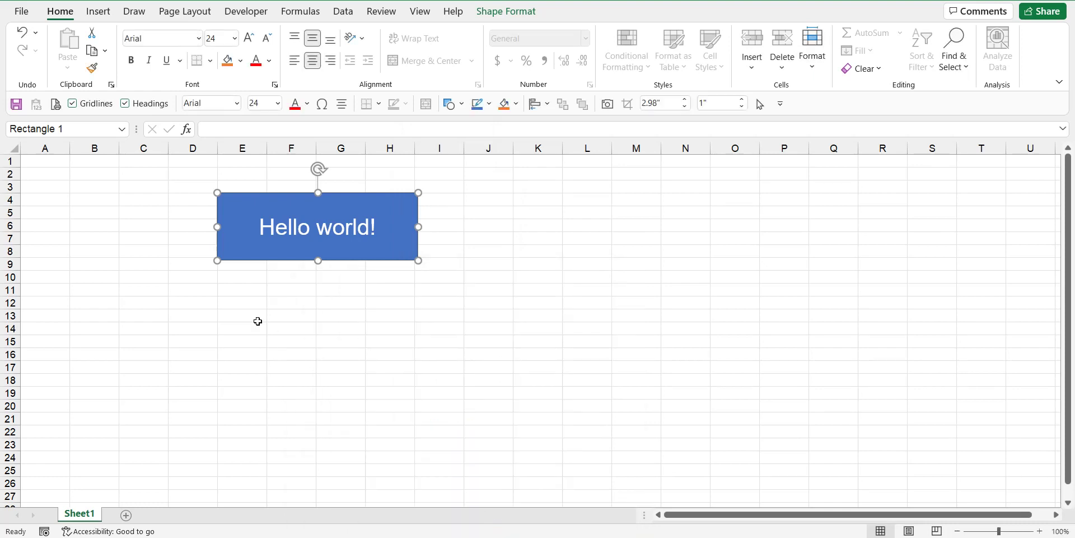
{"action": "left_click", "coordinate": [192, 277]}
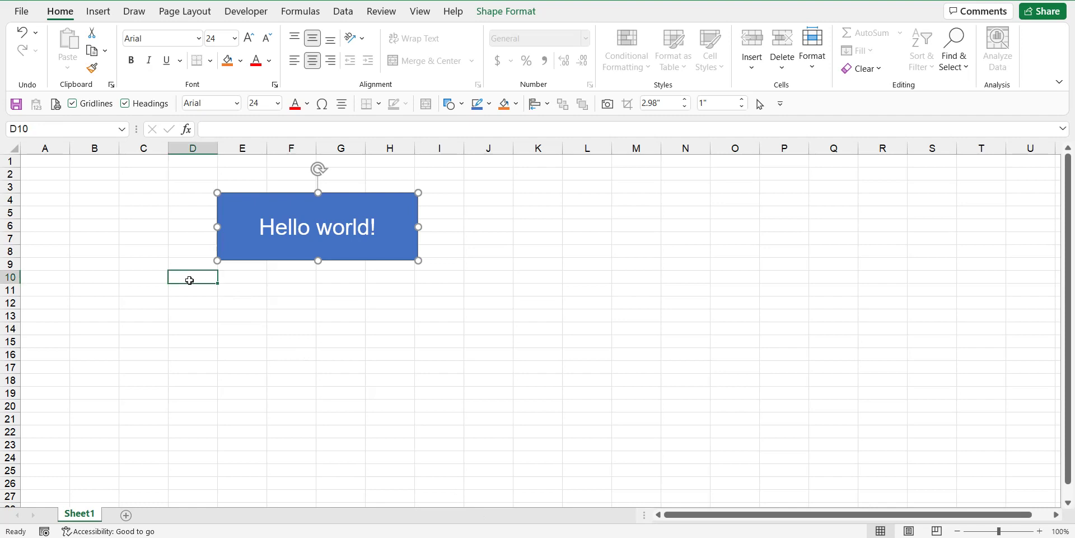
Step: Use the button to write 'Hello, world!' into D10, C15, F15, D17 and B6
{"action": "left_click", "coordinate": [299, 242]}
{"action": "left_click", "coordinate": [148, 339]}
{"action": "left_click", "coordinate": [295, 234]}
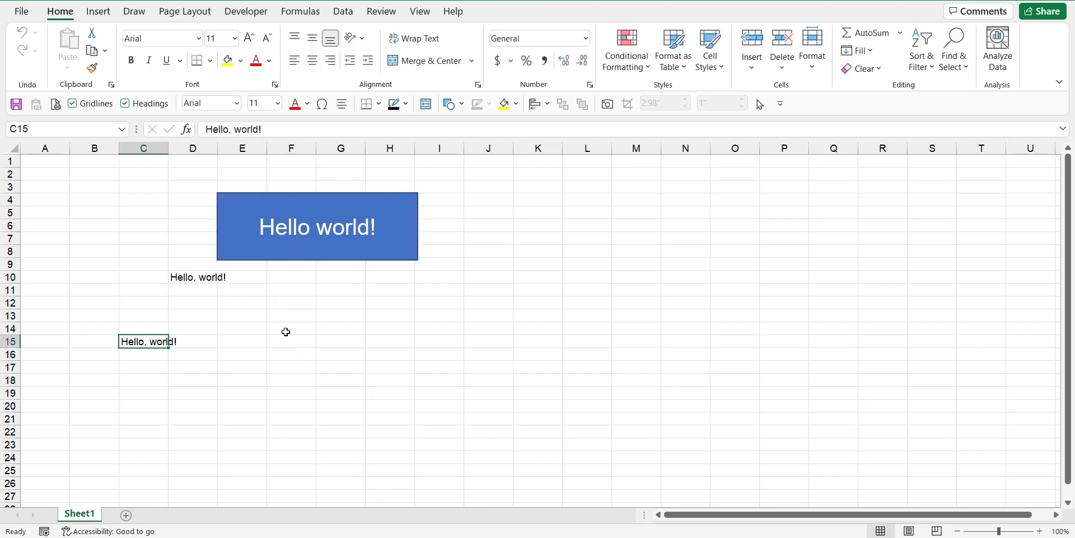
{"action": "left_click", "coordinate": [287, 341]}
{"action": "left_click", "coordinate": [319, 232]}
{"action": "left_click", "coordinate": [193, 364]}
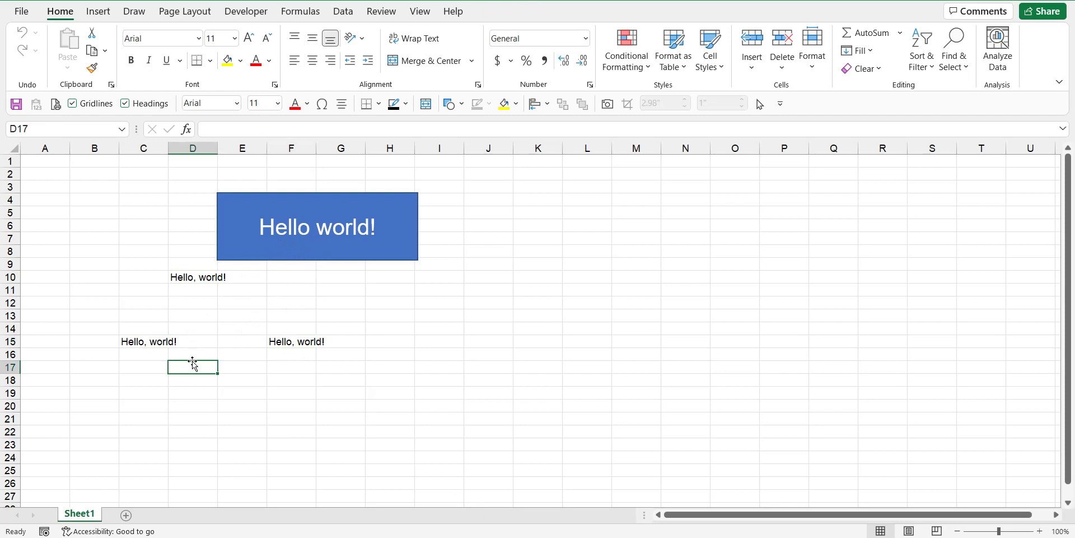
{"action": "left_click", "coordinate": [283, 238]}
{"action": "left_click", "coordinate": [101, 225]}
{"action": "left_click", "coordinate": [283, 229]}
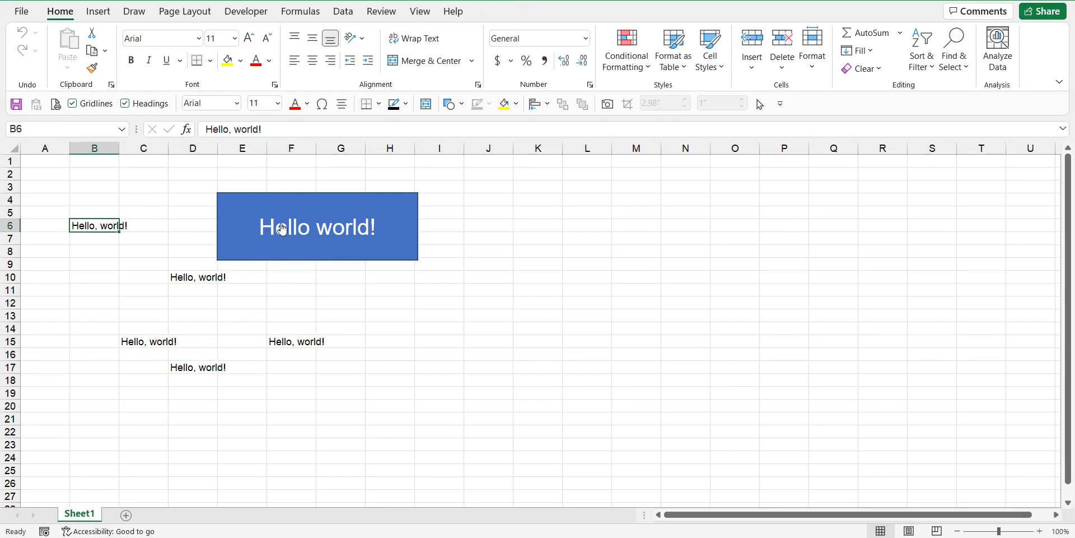
Step: Continue filling B9, G12, B13, C3 and H16 with the button, then select H11
{"action": "left_click", "coordinate": [93, 267]}
{"action": "left_click", "coordinate": [301, 230]}
{"action": "left_click", "coordinate": [350, 302]}
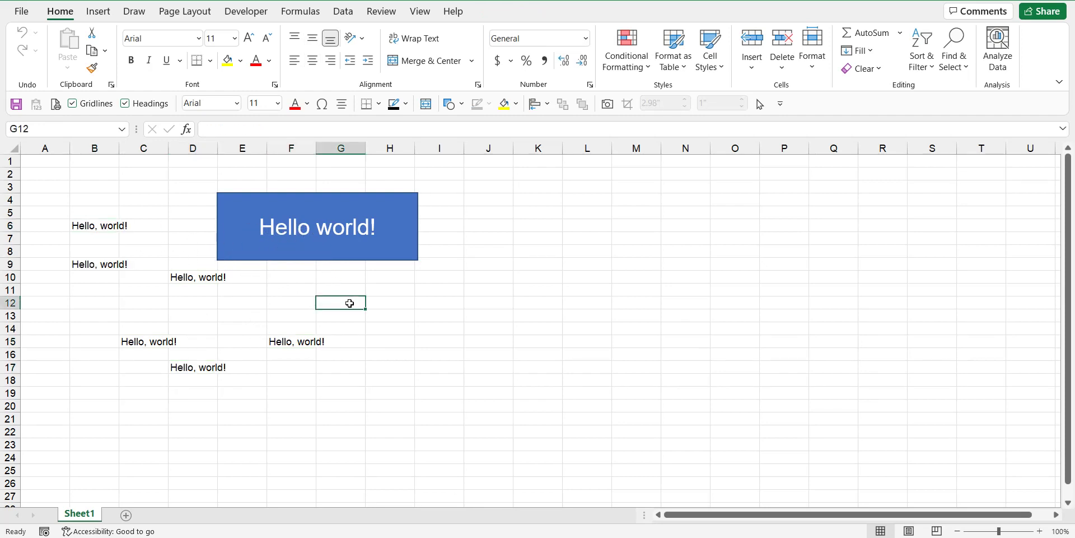
{"action": "left_click", "coordinate": [338, 241]}
{"action": "left_click", "coordinate": [112, 313]}
{"action": "left_click", "coordinate": [292, 229]}
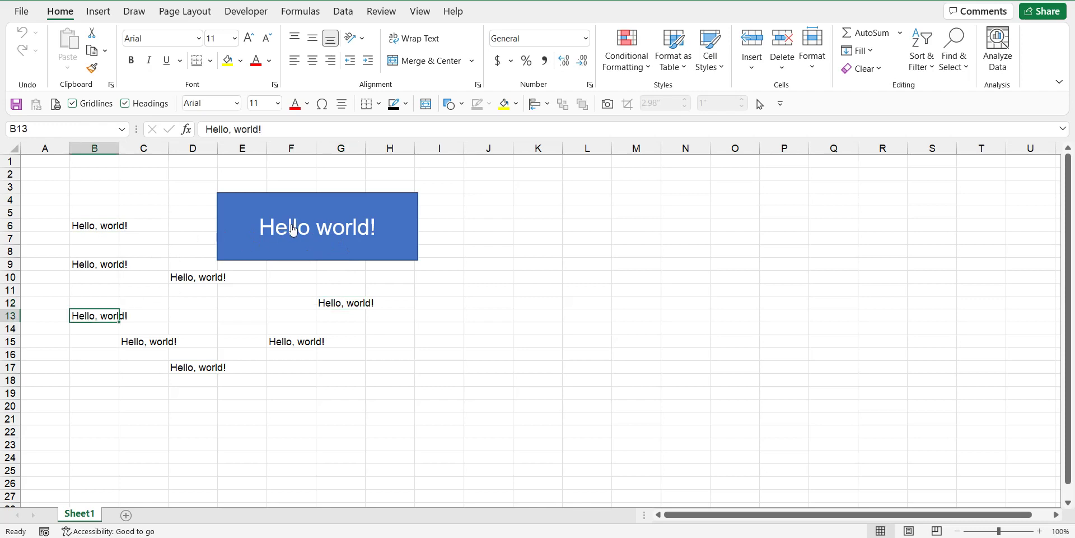
{"action": "left_click", "coordinate": [140, 185]}
{"action": "left_click", "coordinate": [326, 221]}
{"action": "left_click", "coordinate": [392, 354]}
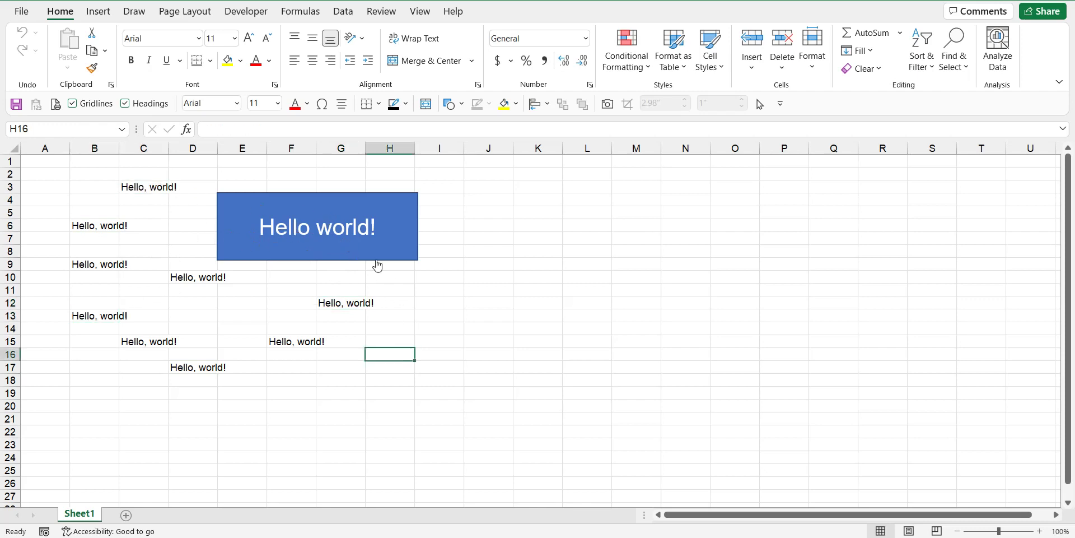
{"action": "left_click", "coordinate": [355, 235]}
{"action": "left_click", "coordinate": [410, 291]}
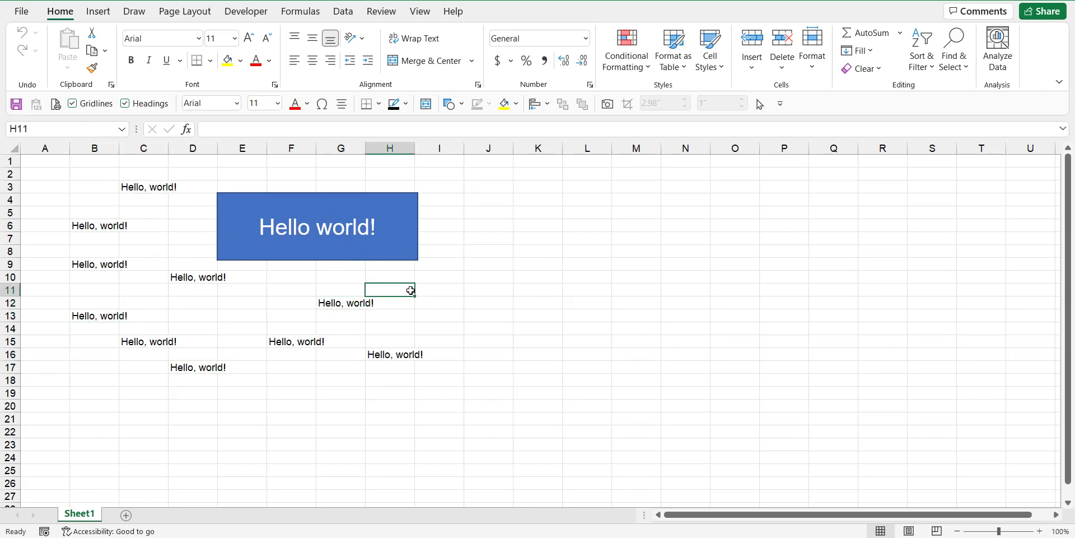